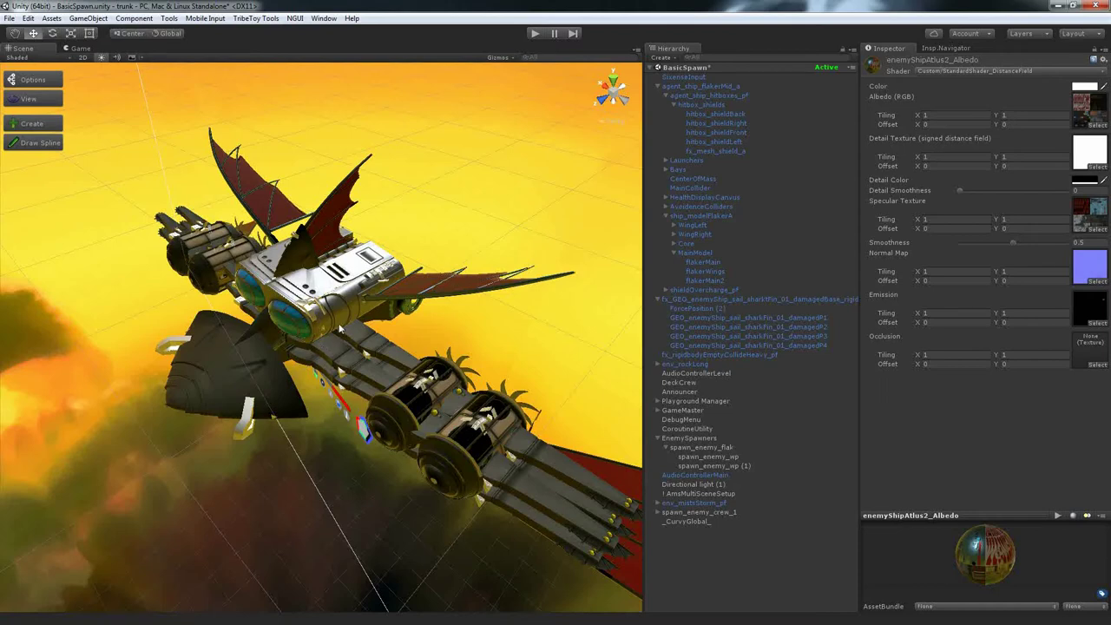
Step: Examine the enemy ship model from several angles, closing in on the engines of one wing
alt+drag(340, 330, 415, 483)
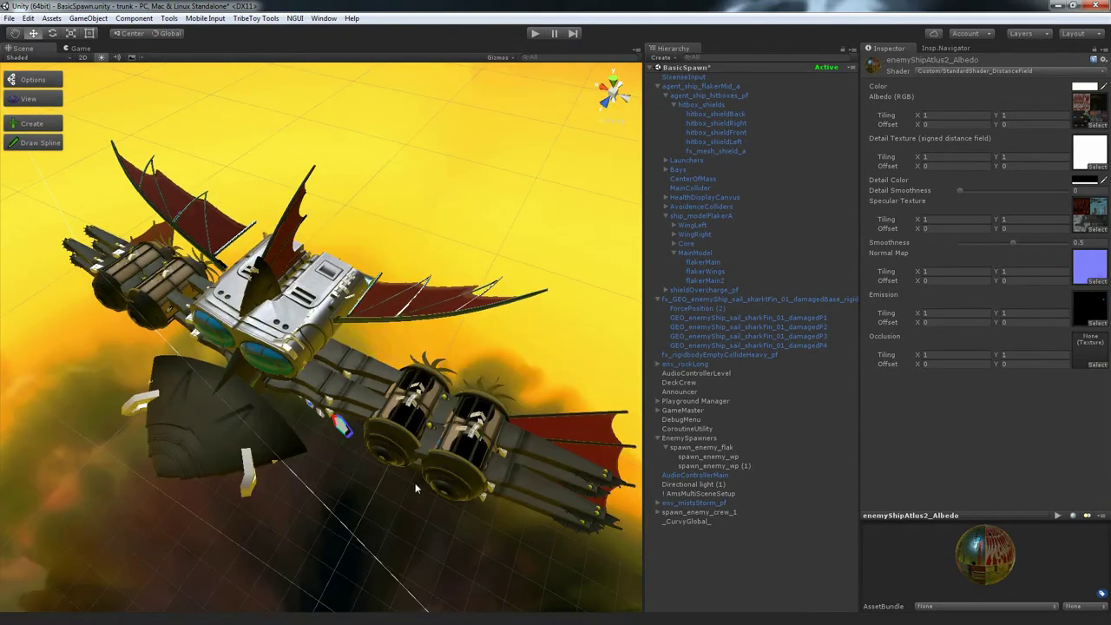
alt+drag(497, 519, 370, 343)
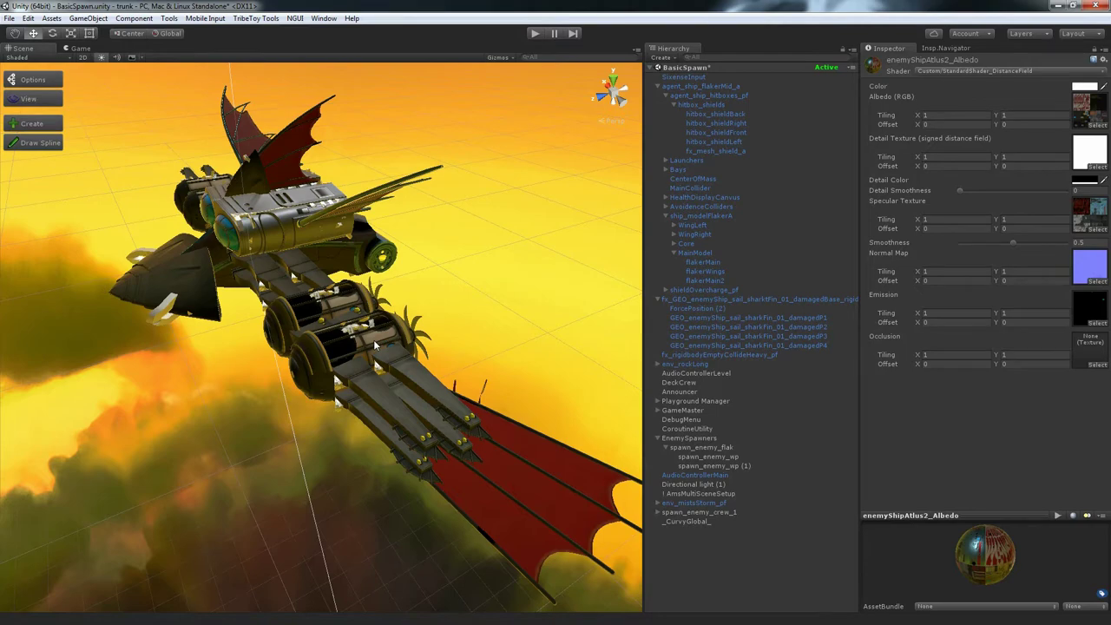
scroll(390, 356, up, 6)
scroll(347, 285, down, 6)
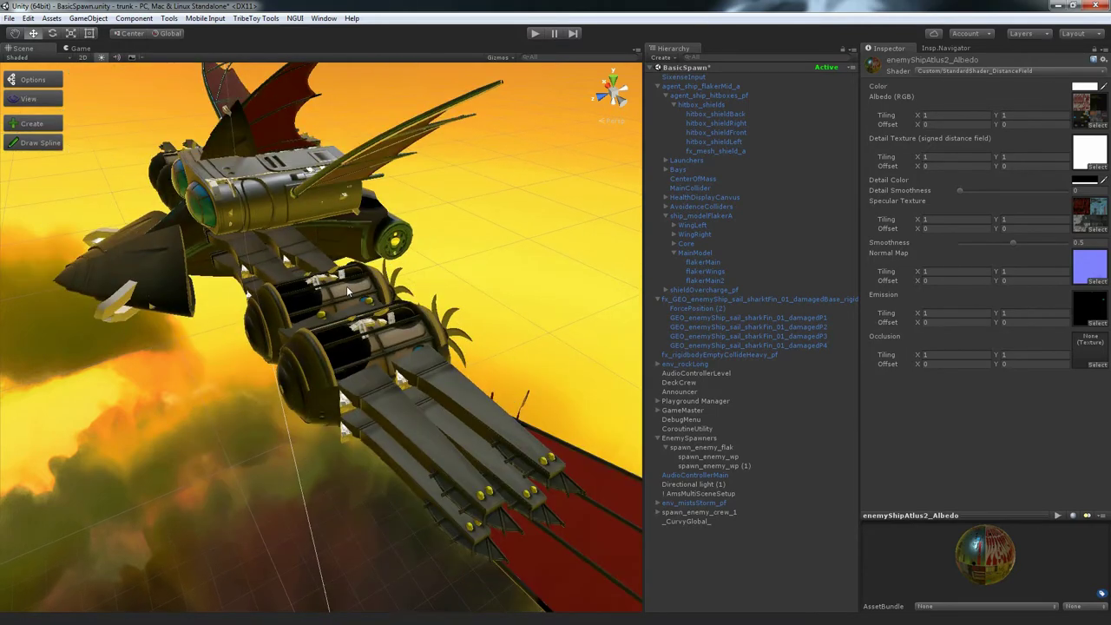
alt+drag(347, 286, 346, 395)
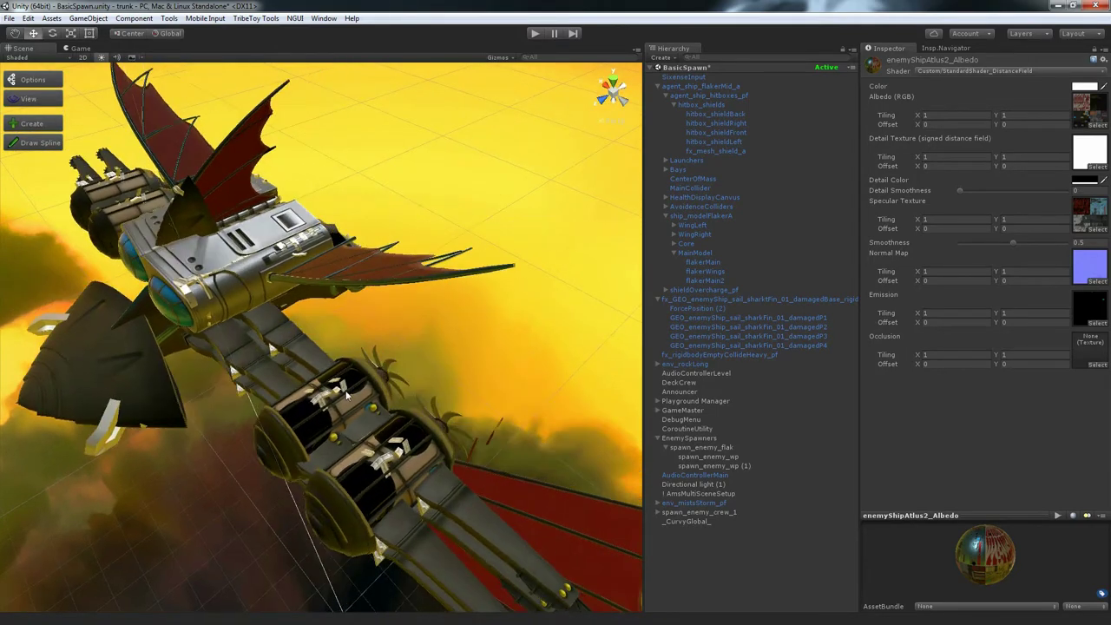
scroll(390, 464, up, 5)
middle_drag(433, 529, 354, 422)
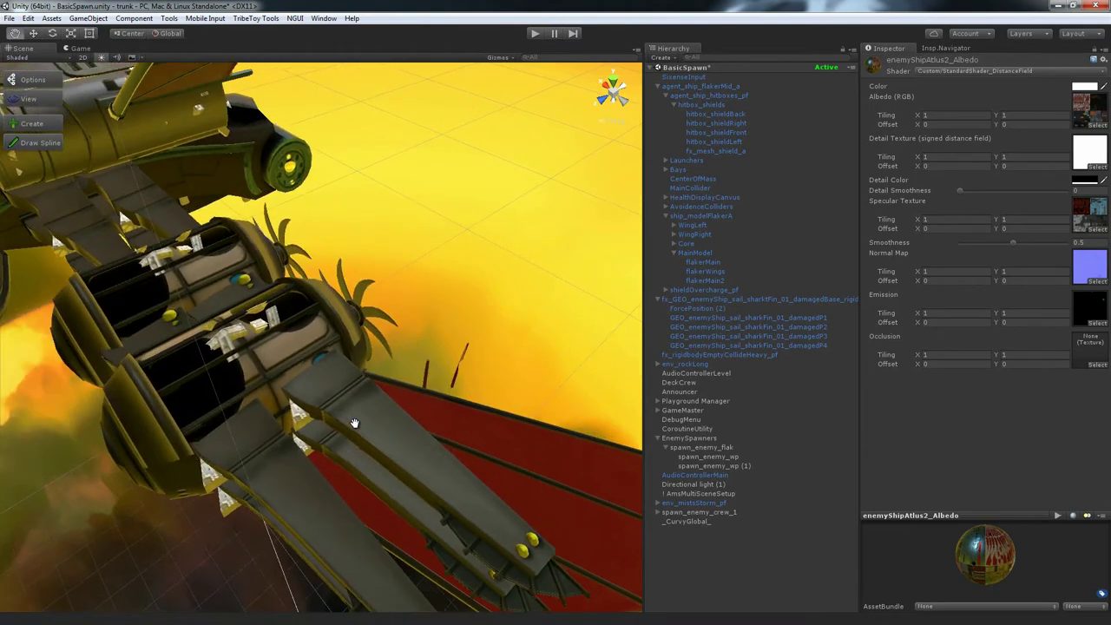
scroll(352, 414, down, 5)
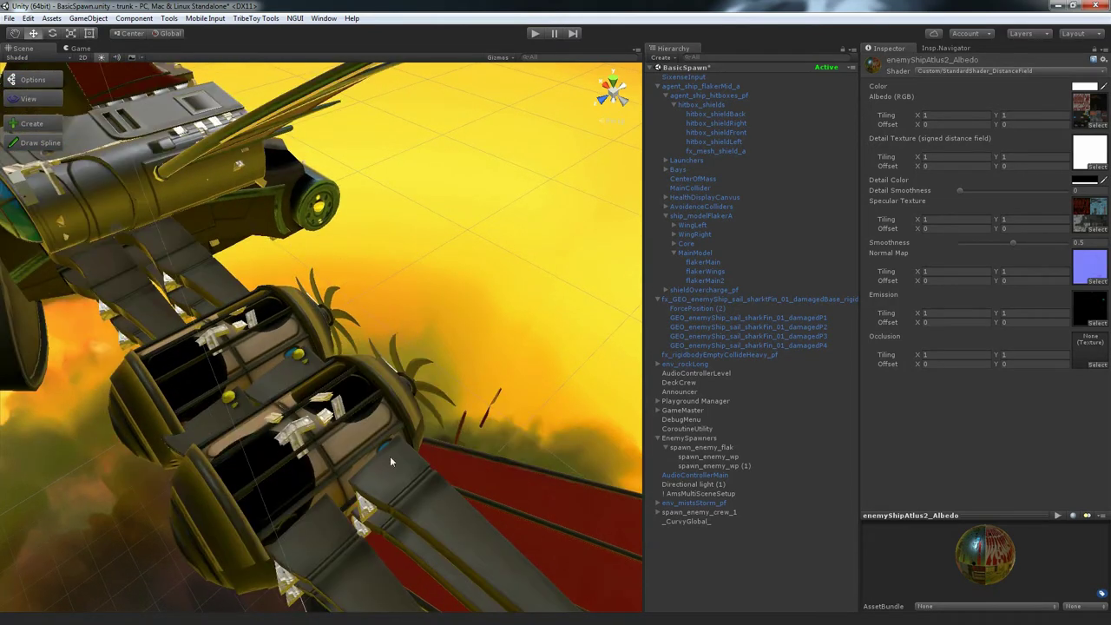
middle_drag(283, 462, 344, 440)
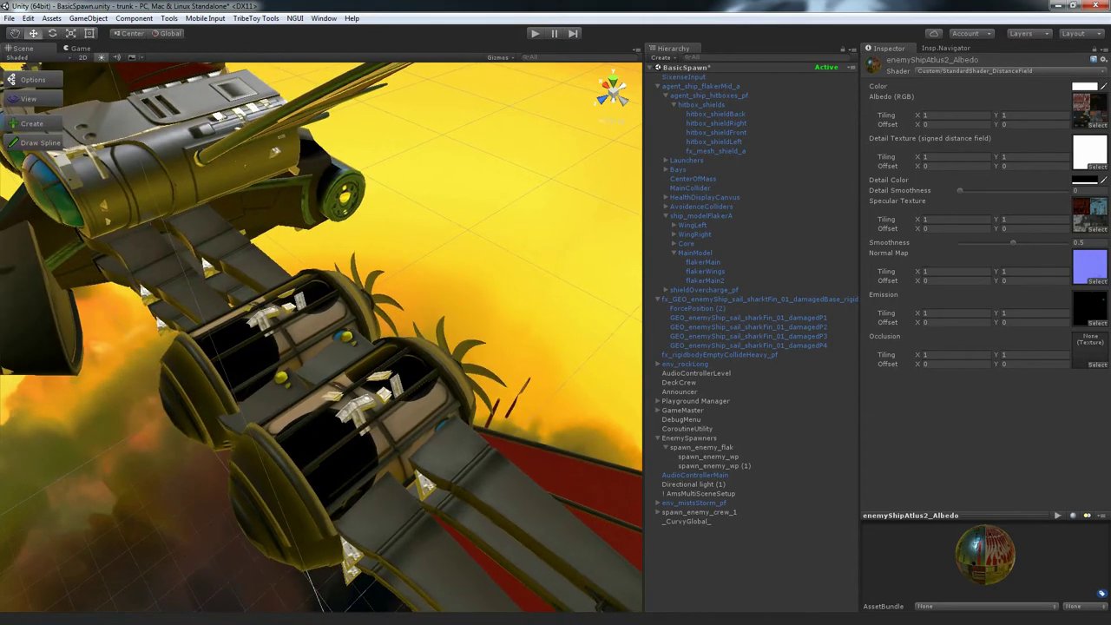
Step: Try a Detail Texture X tiling of 11 on the enemyShipAtlus2_Albedo material and undo it
click(934, 156)
text(11)
click(1020, 158)
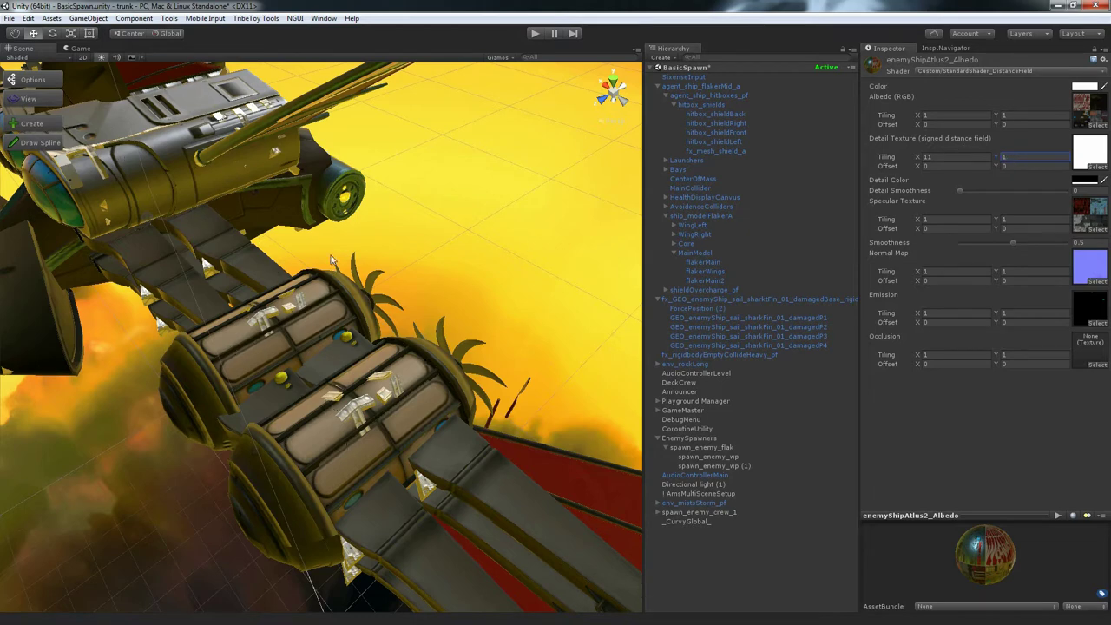
key(ctrl+z)
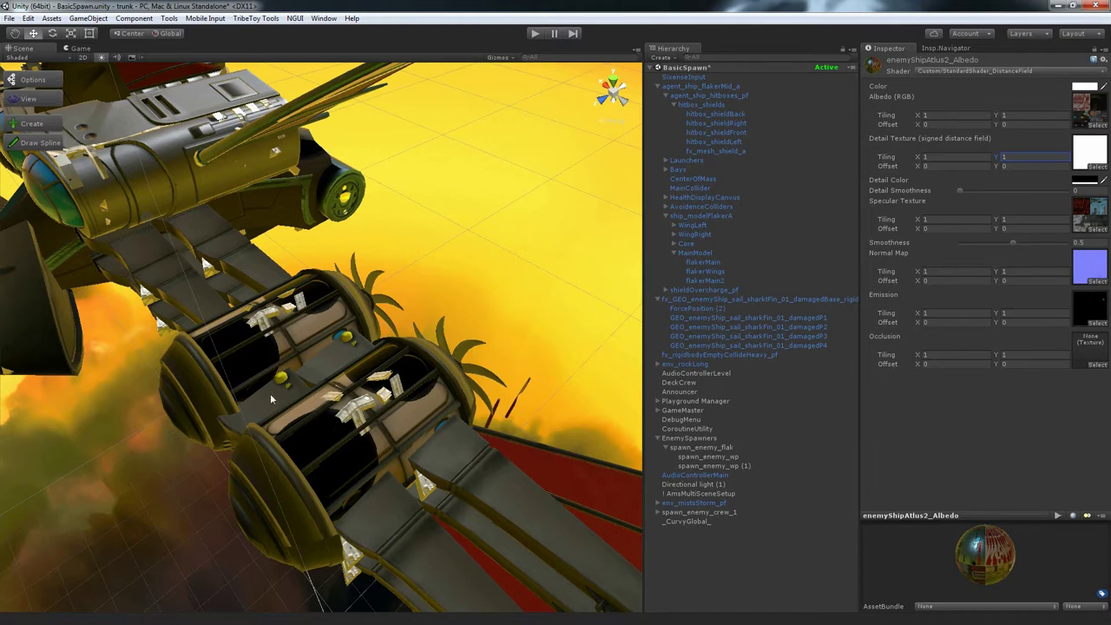
Step: View the whole ship from the front and select its root object agent_ship_flakerMid_a for inspection
scroll(227, 228, down, 6)
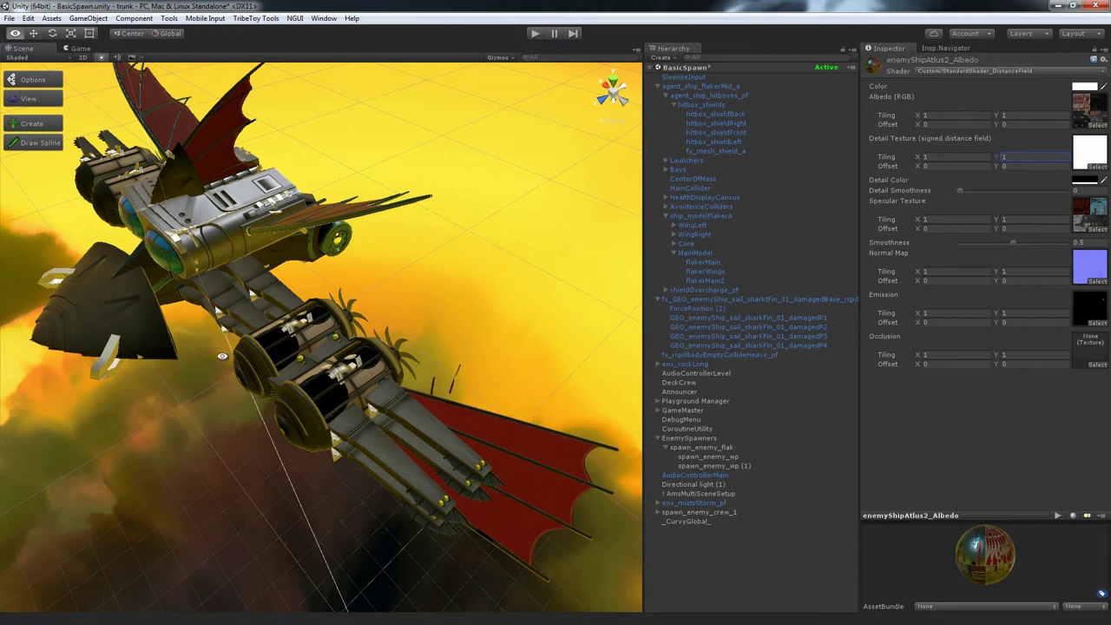
alt+drag(261, 248, 348, 413)
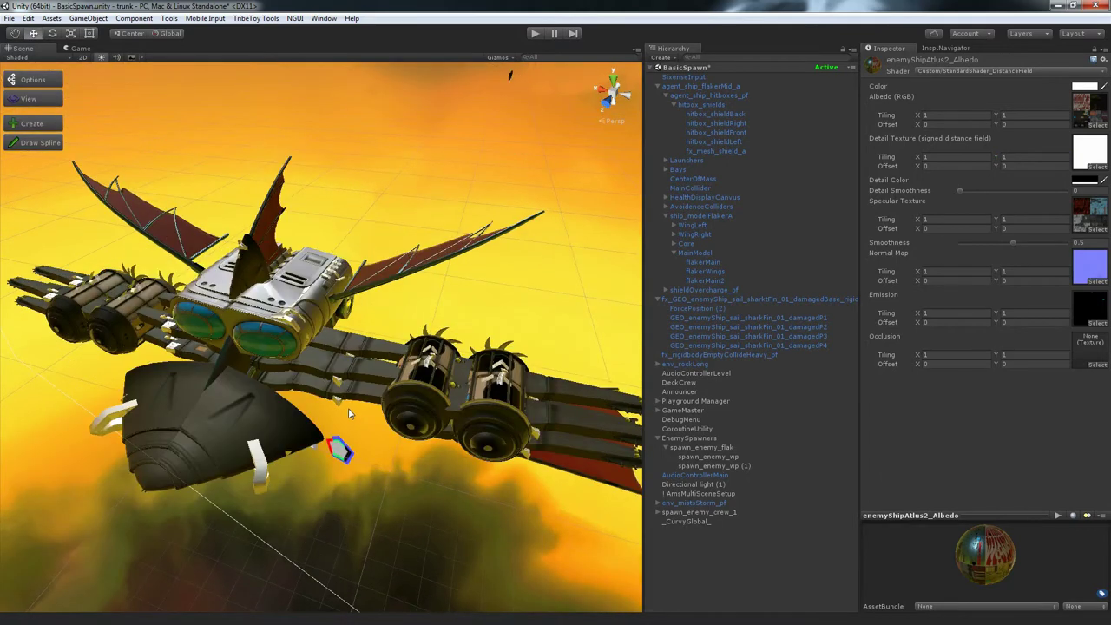
scroll(349, 410, up, 3)
scroll(352, 408, down, 4)
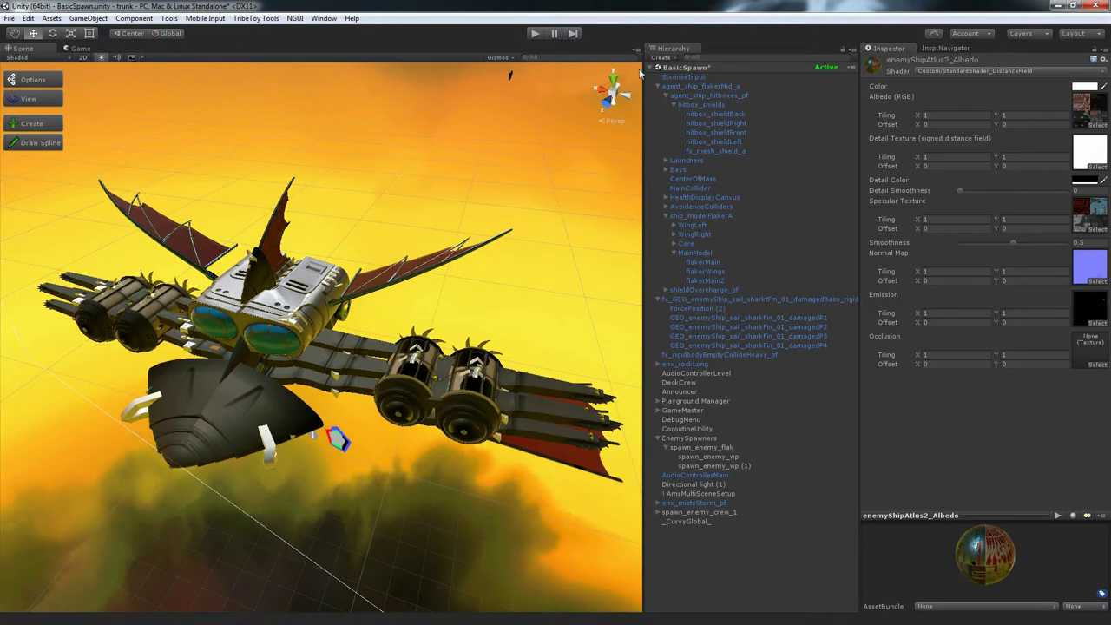
click(727, 86)
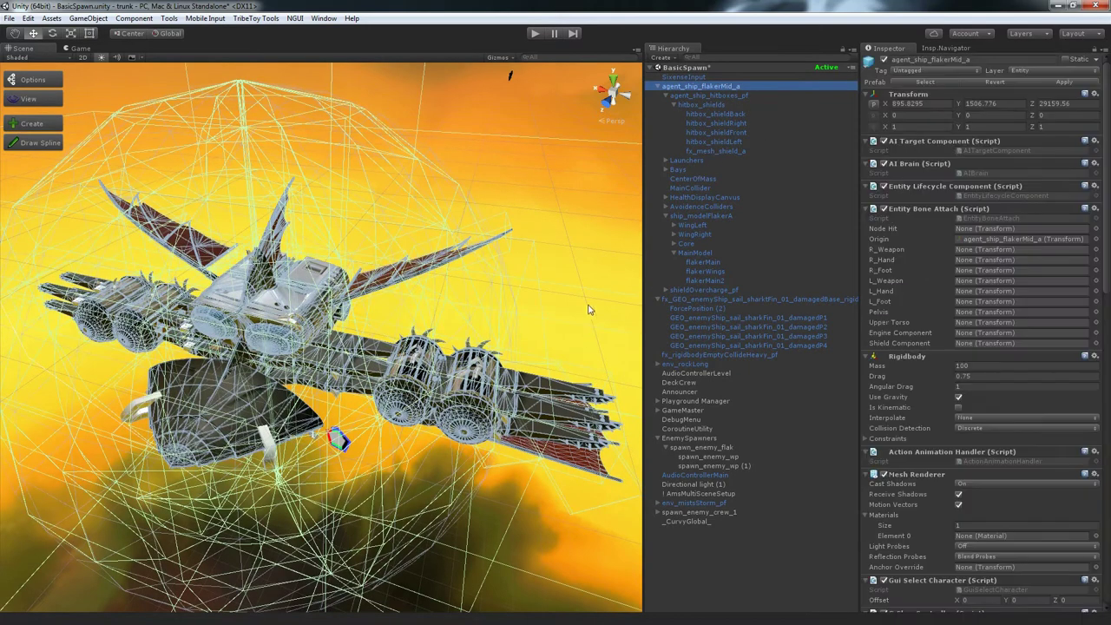
click(579, 306)
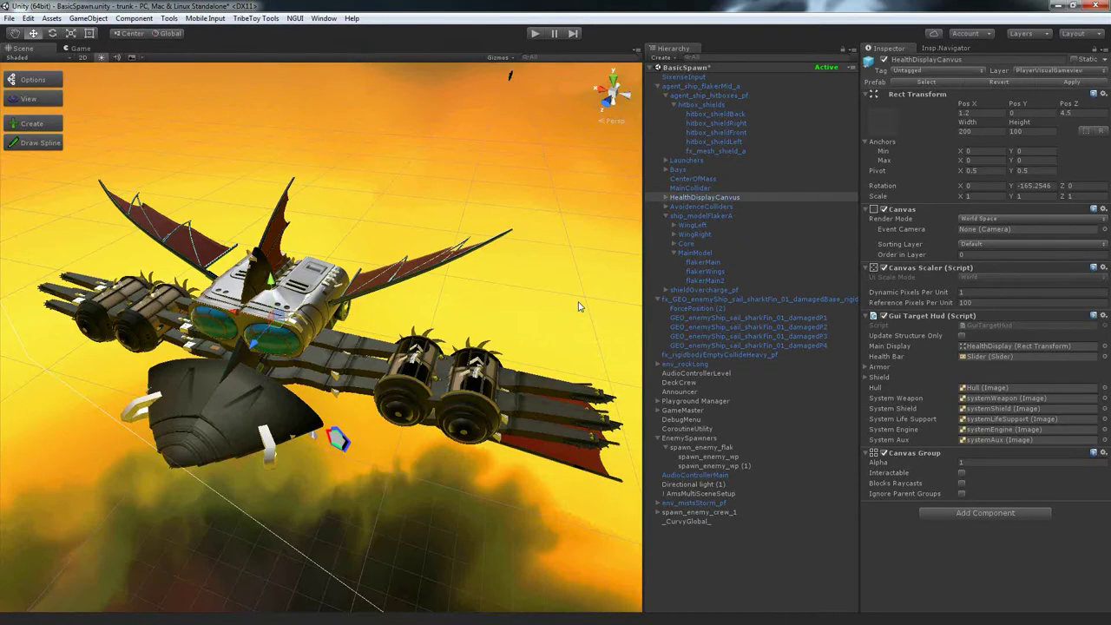
alt+drag(580, 306, 556, 298)
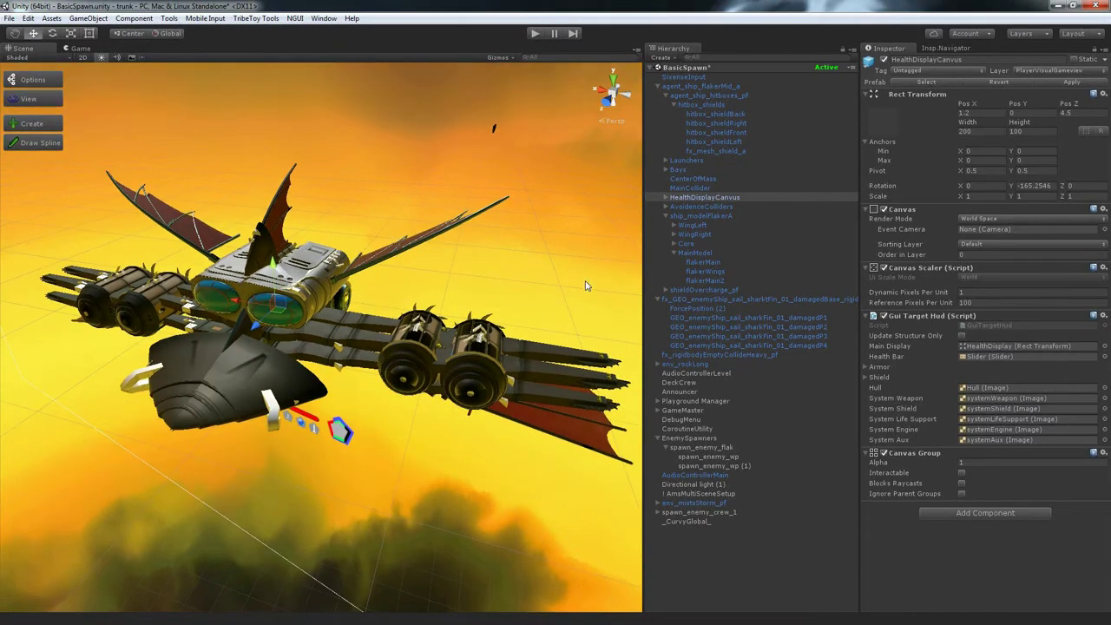
Step: Select ship_modelFlakerA, examine its geometry, and locate the Main Model object referenced by its Destructable Ship script
click(697, 217)
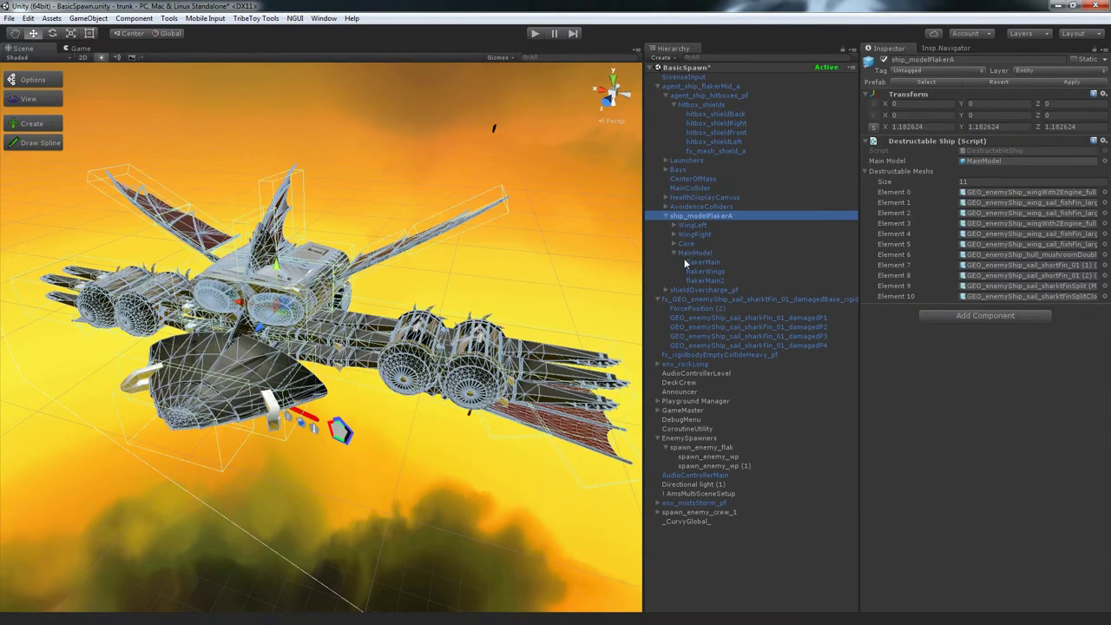
scroll(348, 309, up, 5)
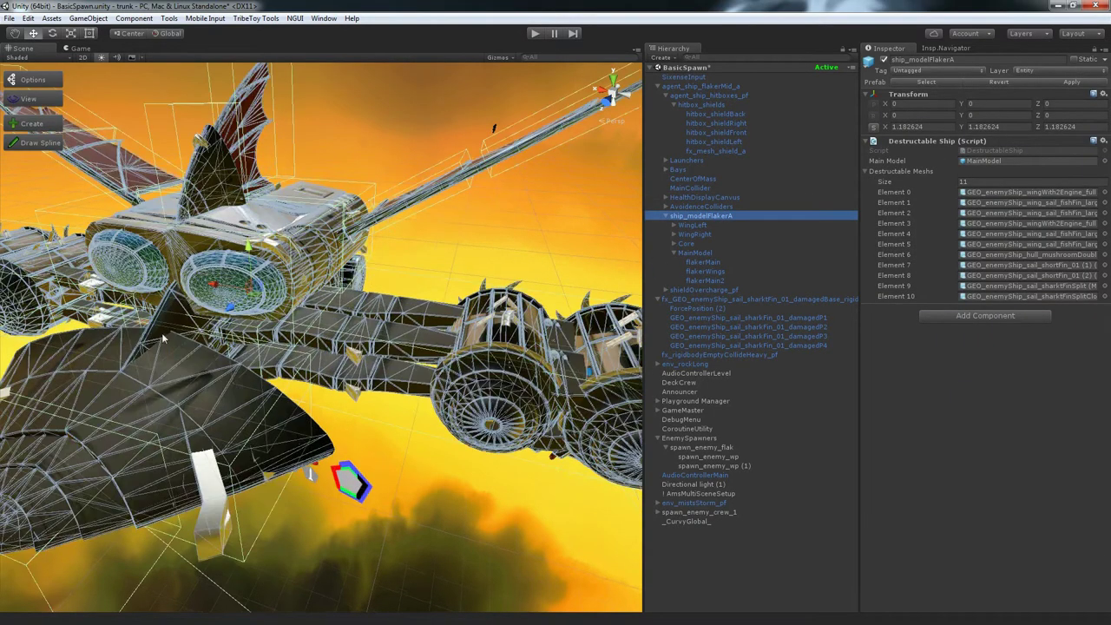
middle_drag(104, 331, 263, 346)
alt+drag(262, 345, 171, 337)
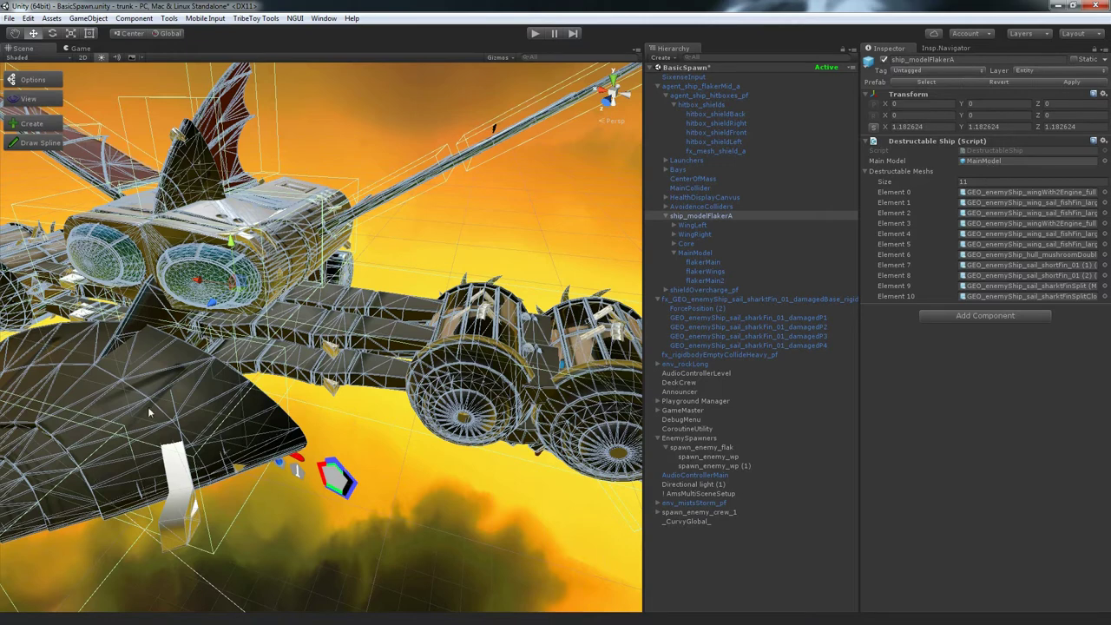
key(f)
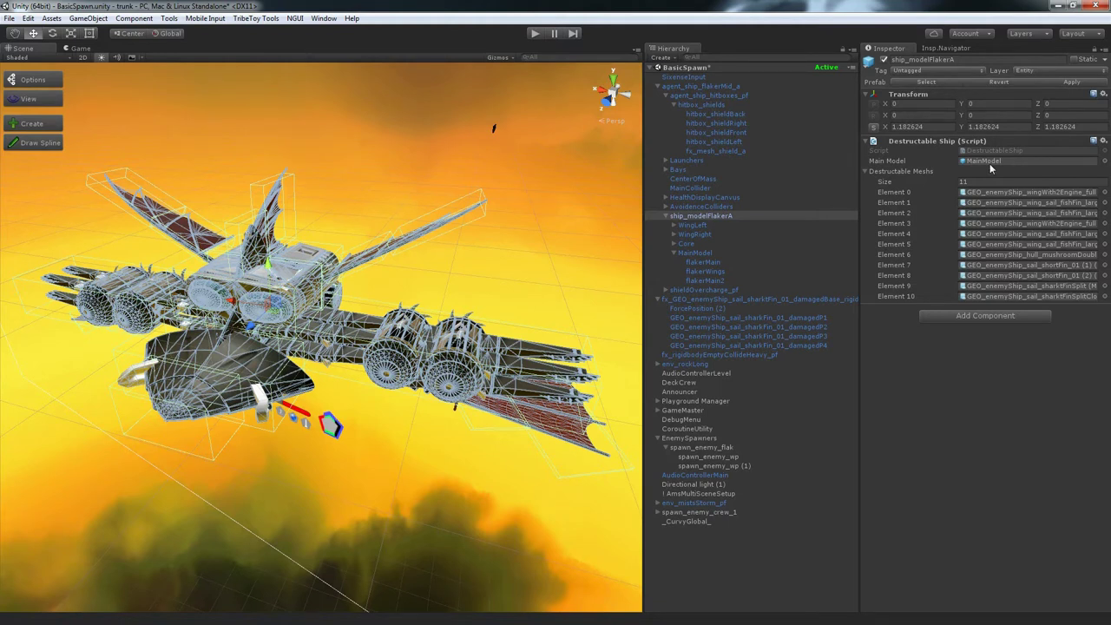
alt+drag(475, 375, 434, 449)
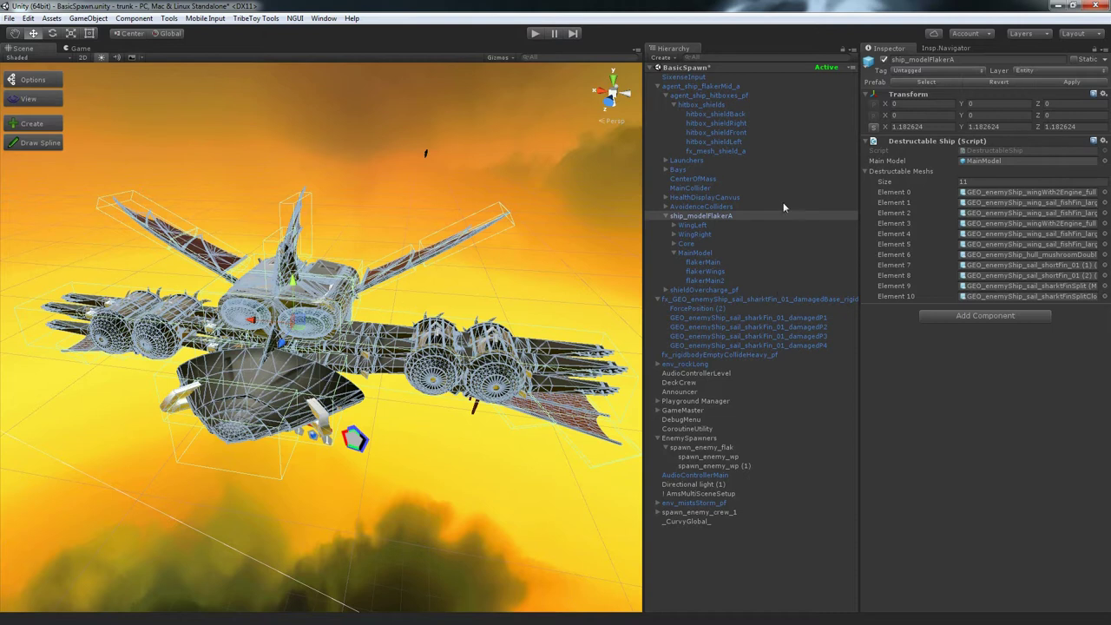
click(985, 160)
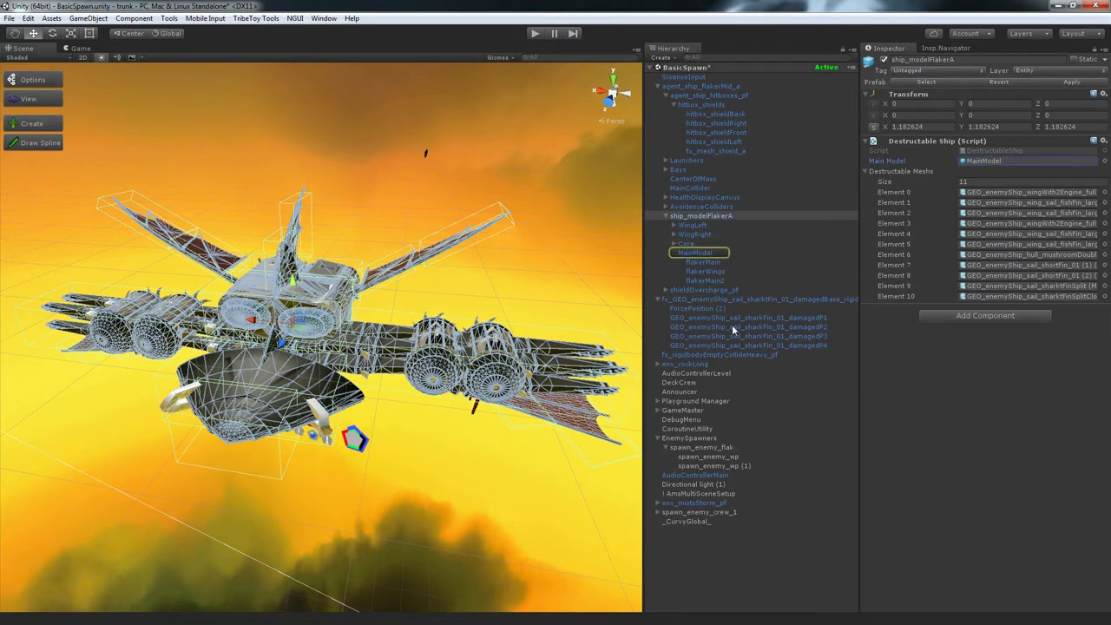
Step: Move MainModel straight up to about Y 24.46, above the destructible ship parts, and compare both versions
click(701, 255)
scroll(394, 271, down, 3)
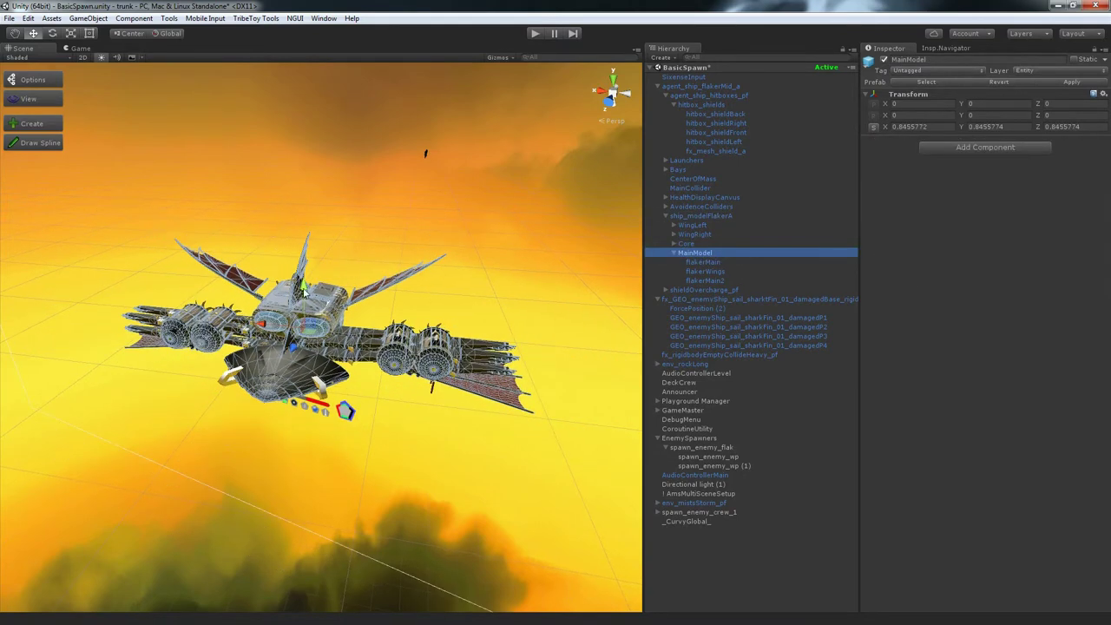
drag(304, 291, 303, 131)
scroll(345, 255, down, 2)
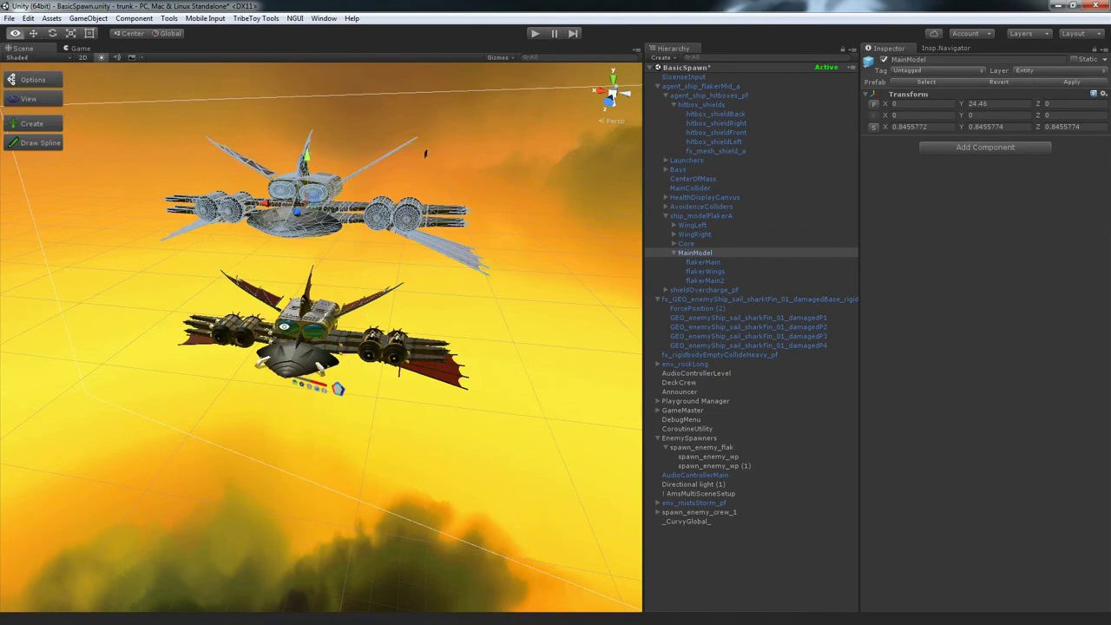
alt+drag(285, 327, 362, 363)
scroll(385, 322, up, 3)
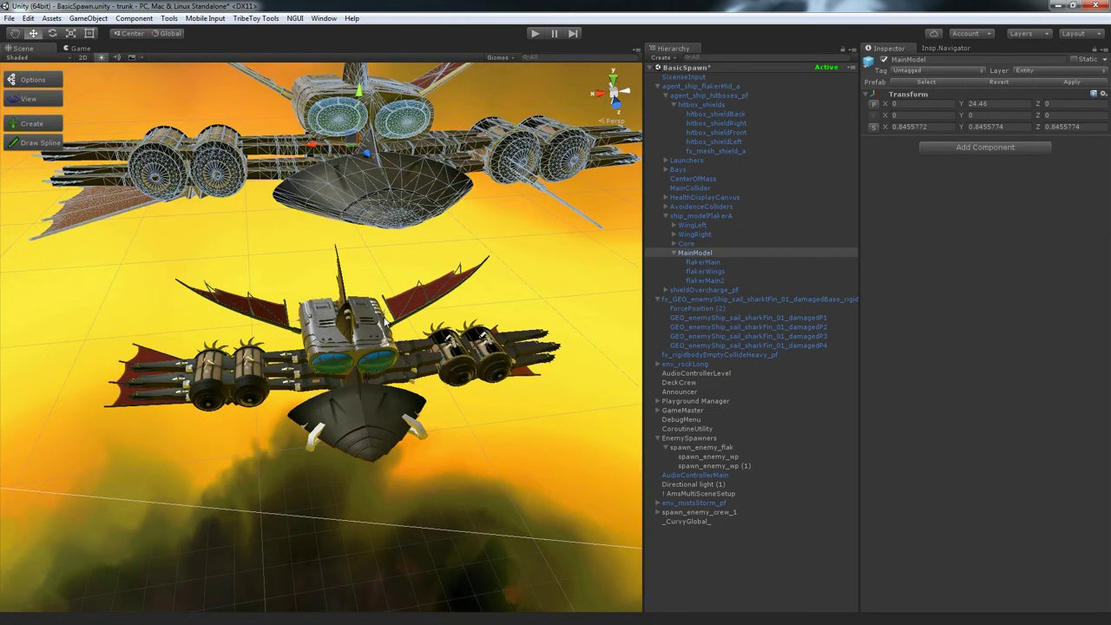
scroll(438, 389, down, 3)
alt+drag(439, 391, 346, 368)
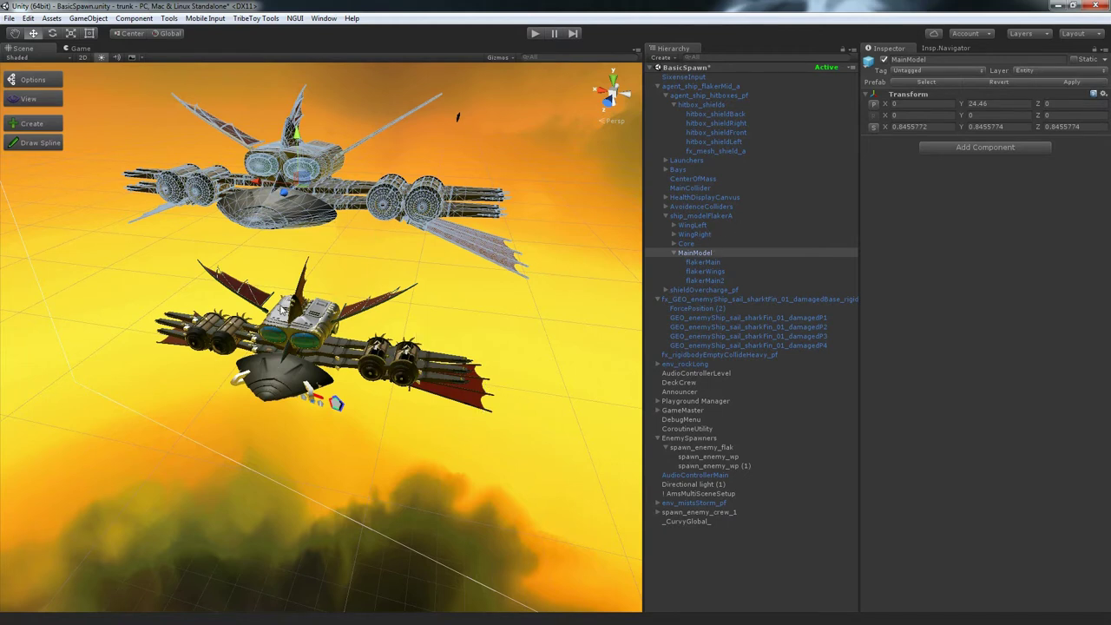
Step: Deactivate the MainModel object under ship_modelFlakerA
click(701, 215)
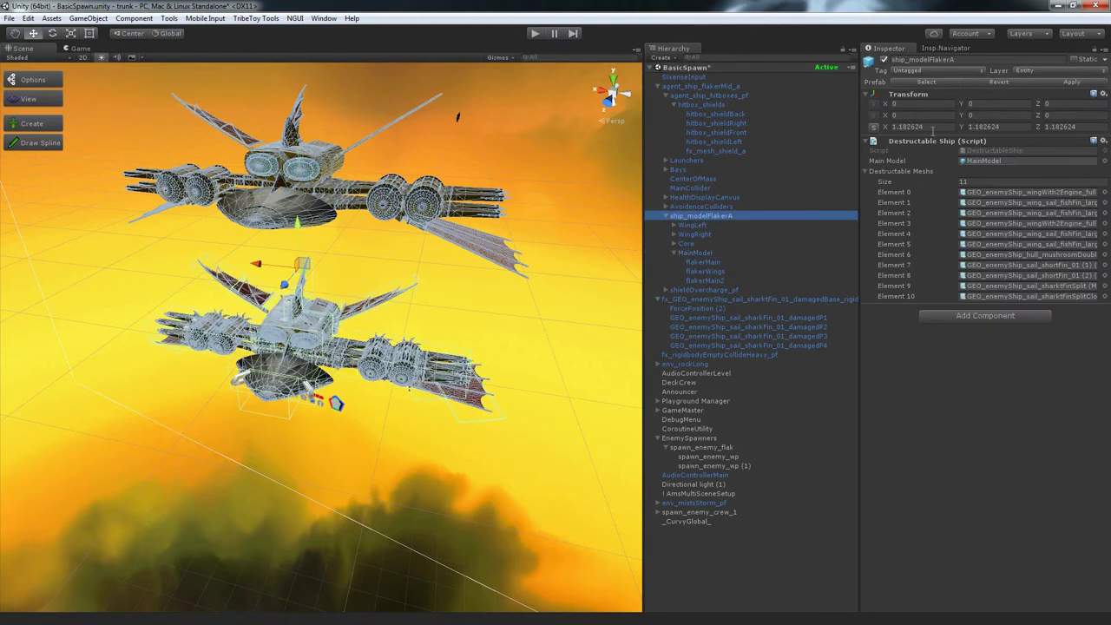
click(699, 253)
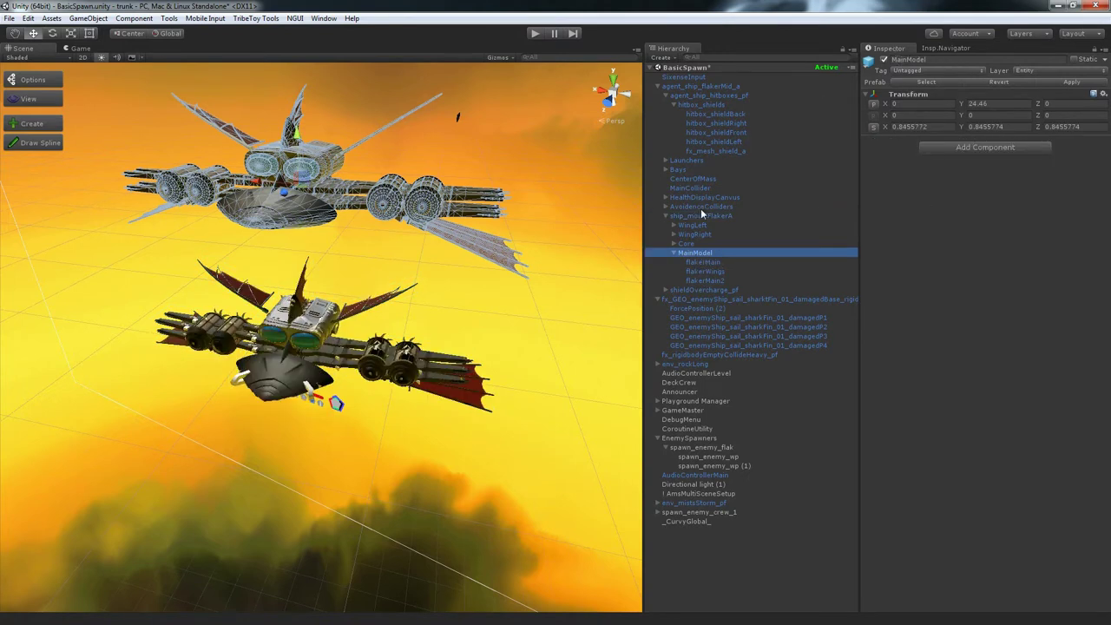
click(885, 59)
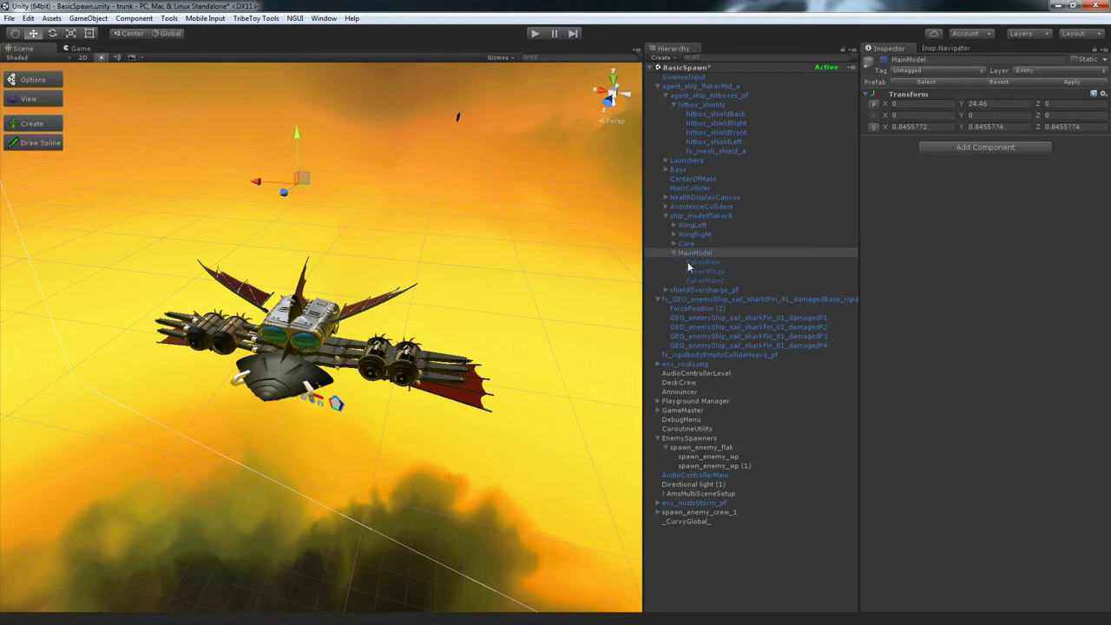
Step: Examine the separate destructible ship parts up close, especially the wing engines and their interior detail
scroll(611, 389, up, 5)
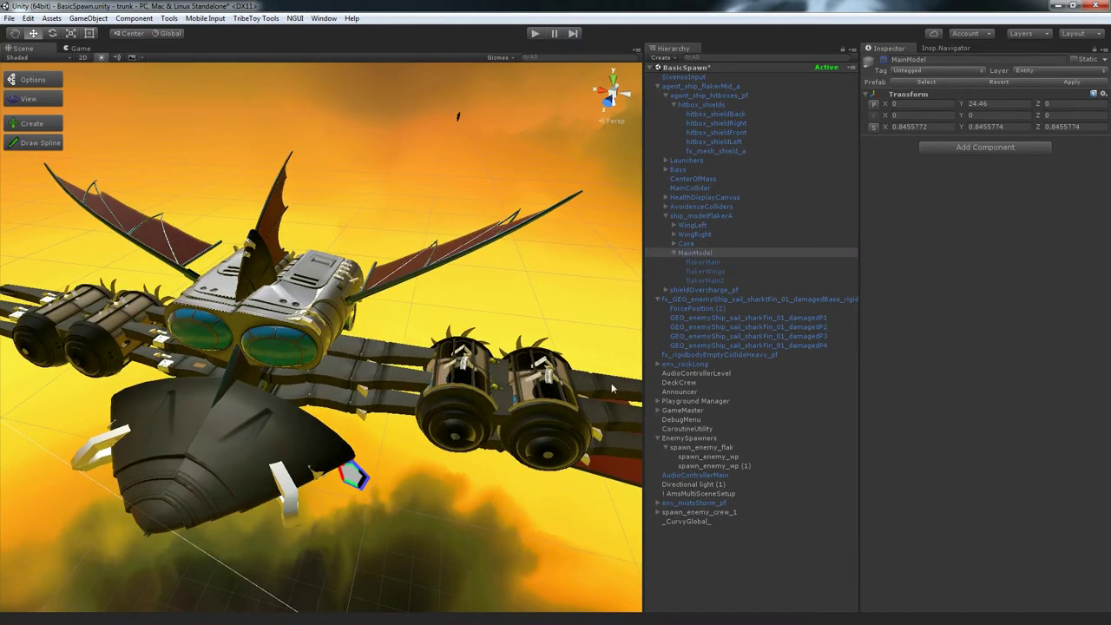
alt+drag(415, 421, 347, 422)
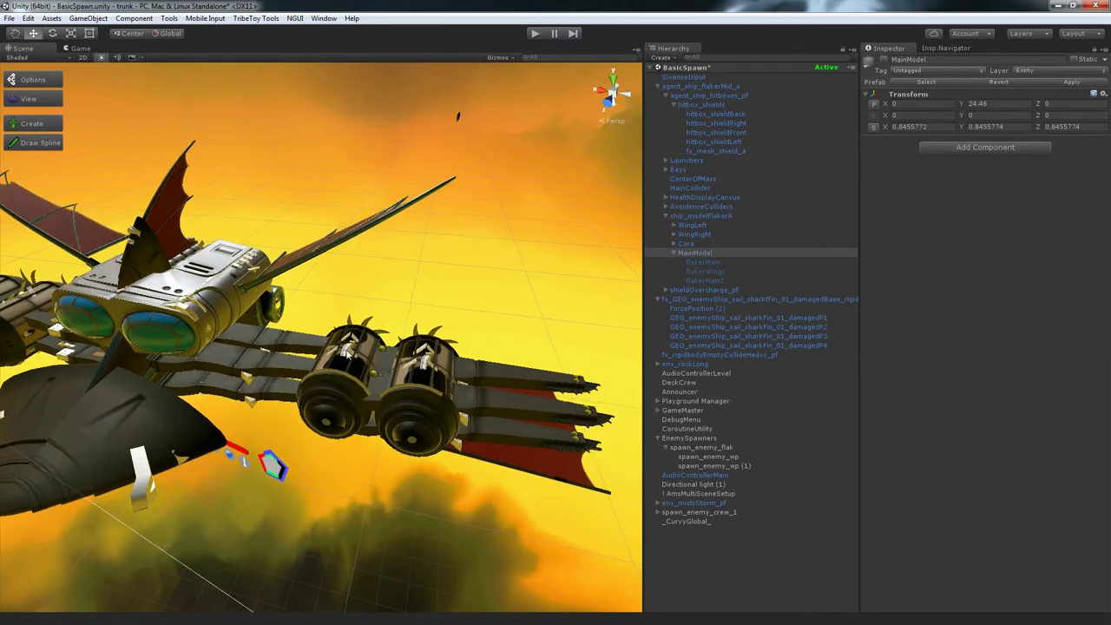
click(349, 356)
click(347, 356)
scroll(417, 408, up, 8)
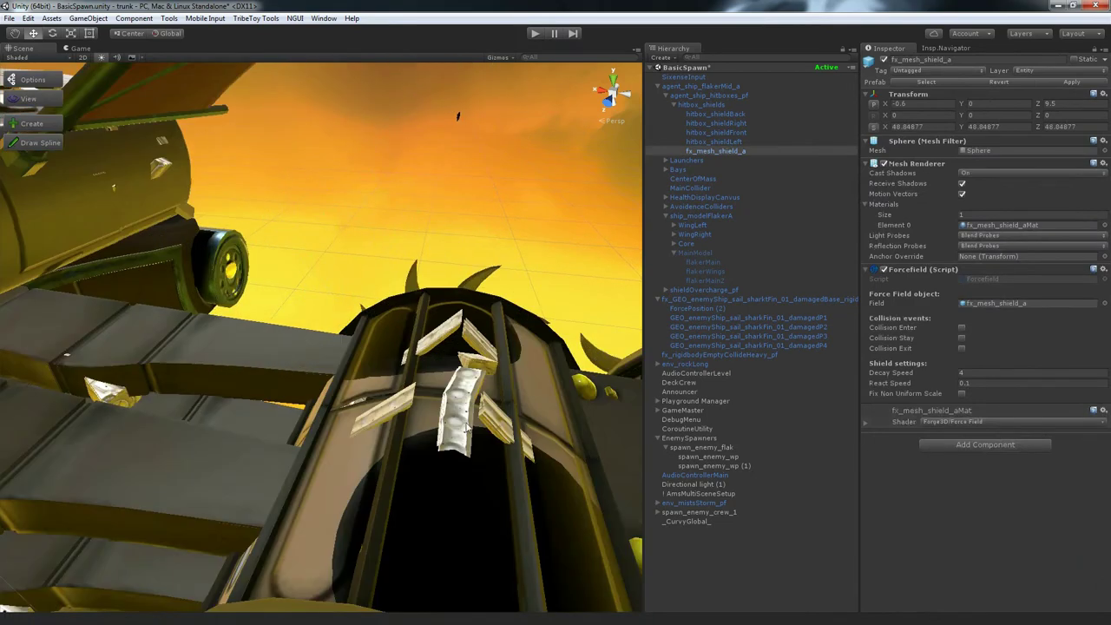
scroll(468, 399, down, 6)
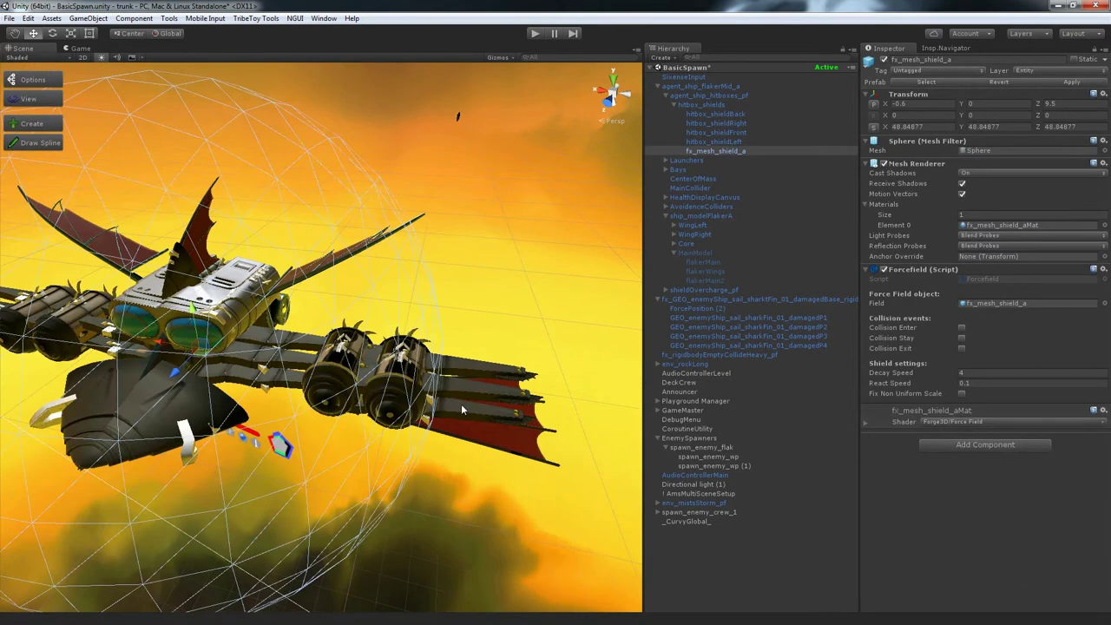
scroll(461, 404, up, 1)
scroll(444, 400, up, 3)
scroll(444, 400, down, 2)
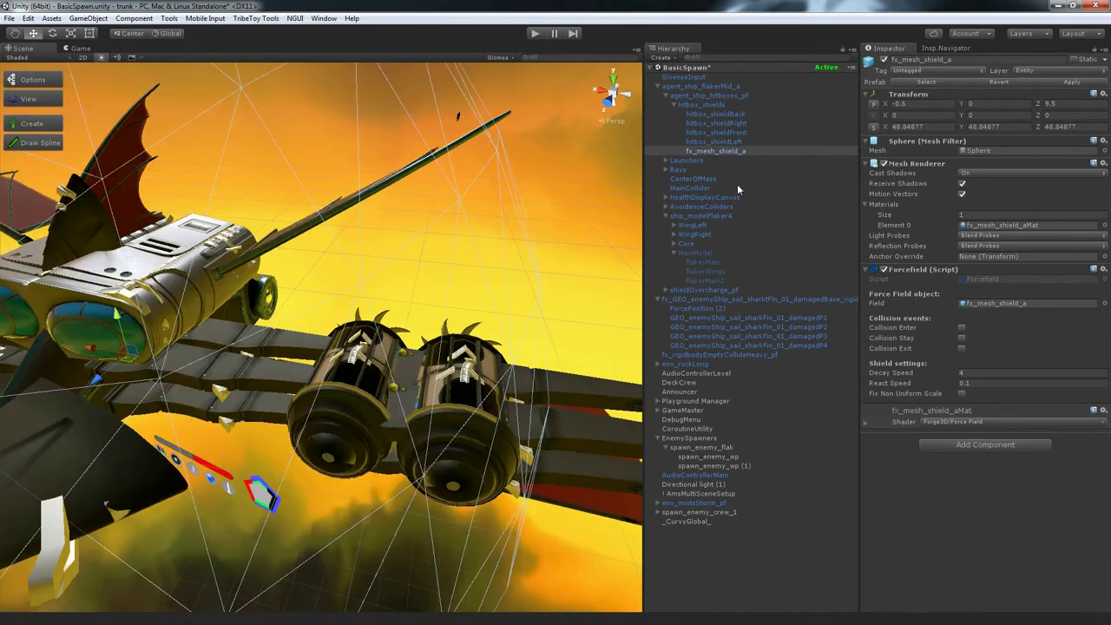
alt+drag(254, 457, 262, 442)
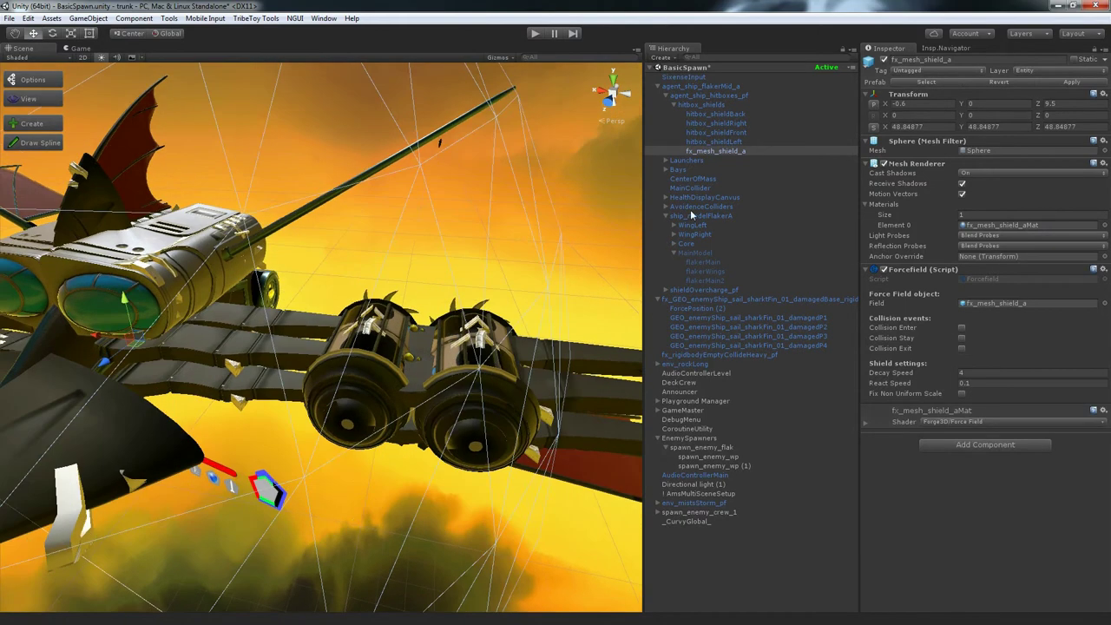
Step: Locate the mesh in Element 0 of ship_modelFlakerA's Destructable Meshes list, select that left wing mesh and examine it up close
click(695, 216)
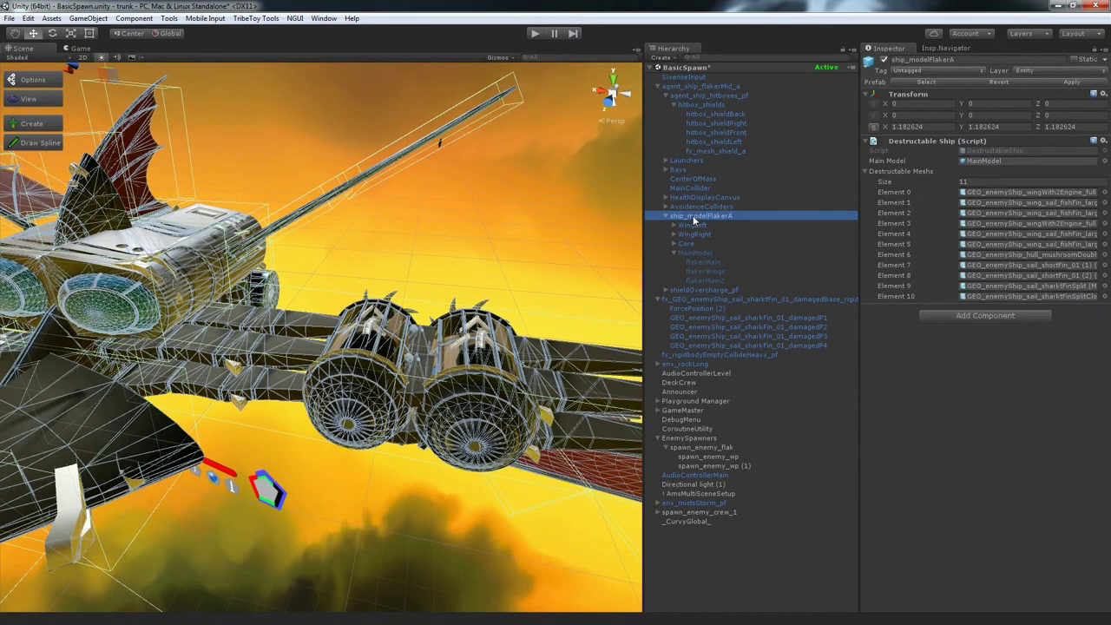
click(981, 192)
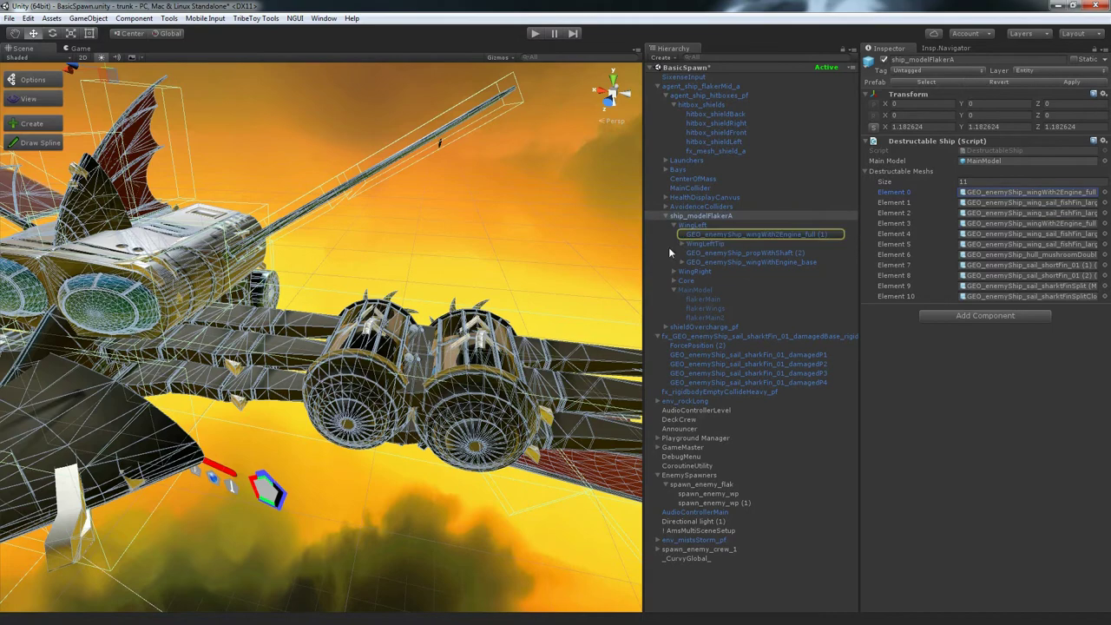
click(705, 236)
scroll(352, 428, down, 4)
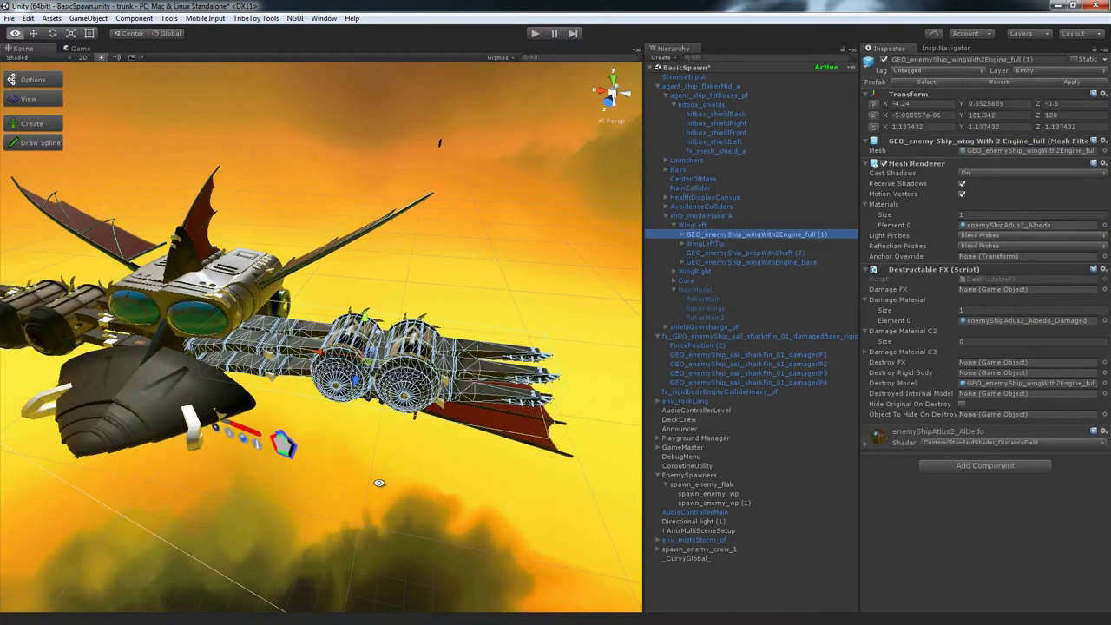
alt+drag(379, 481, 409, 433)
scroll(389, 451, up, 3)
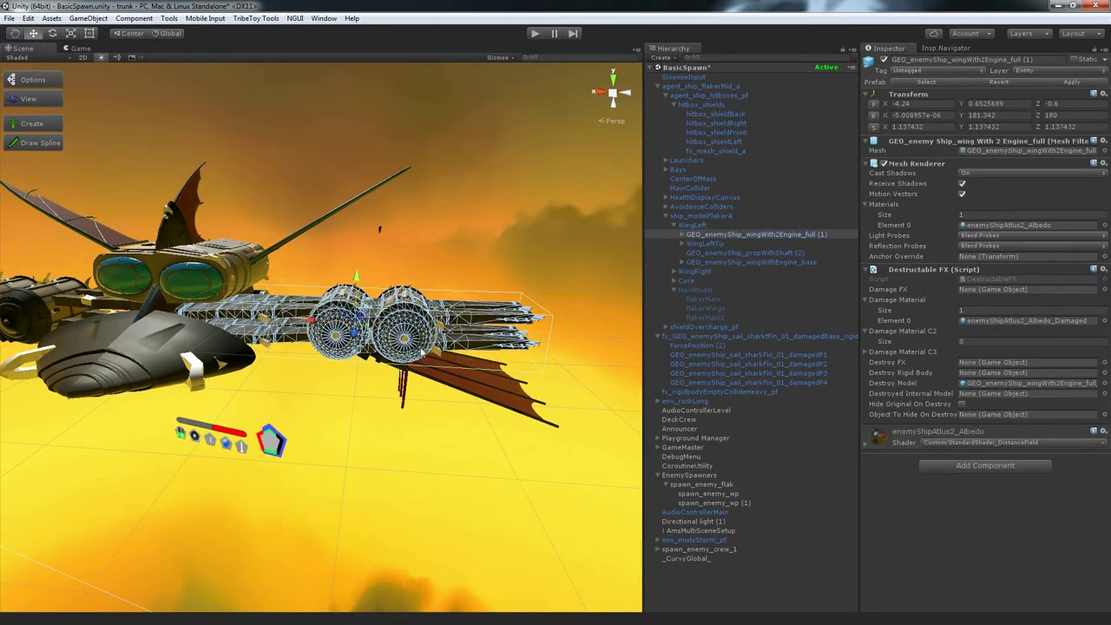
scroll(469, 376, up, 4)
alt+drag(468, 376, 369, 438)
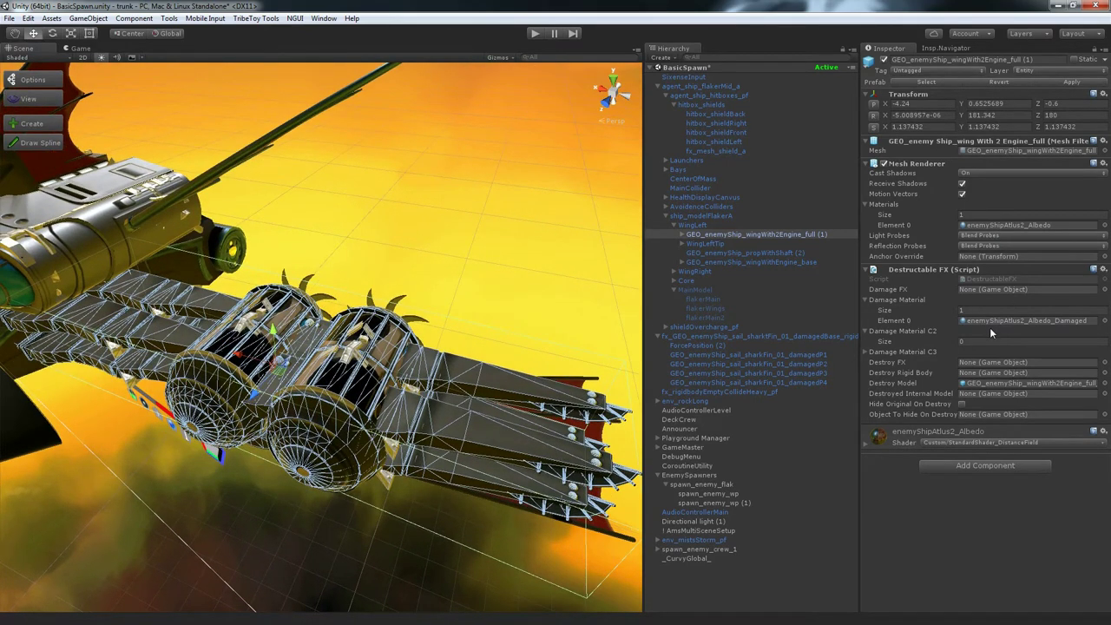
Step: Compare the wing mesh's Destructable FX settings with its child hitbox_left's Hitbox Destructable FX settings, including the Structure Damage Threshold
click(682, 235)
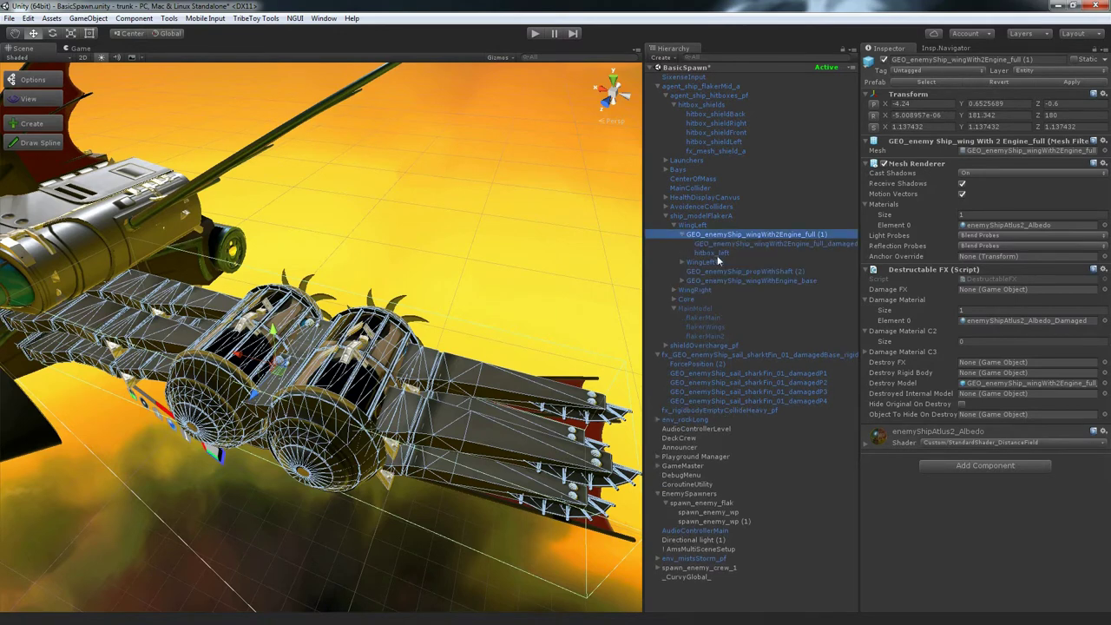
click(718, 253)
click(720, 236)
click(718, 253)
click(720, 237)
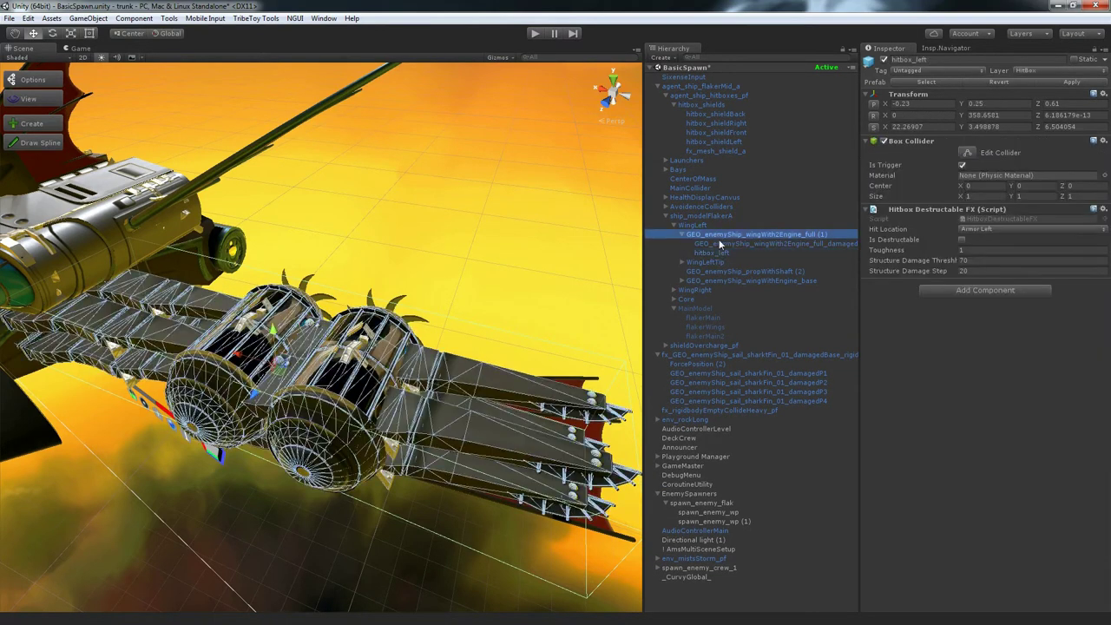
click(718, 252)
click(719, 236)
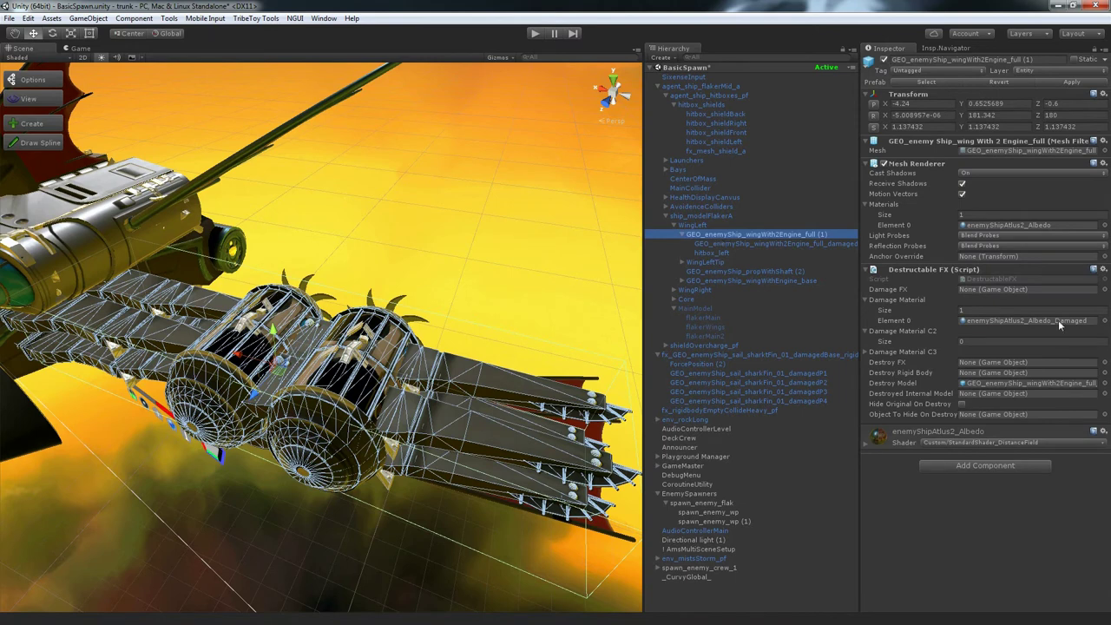
click(711, 254)
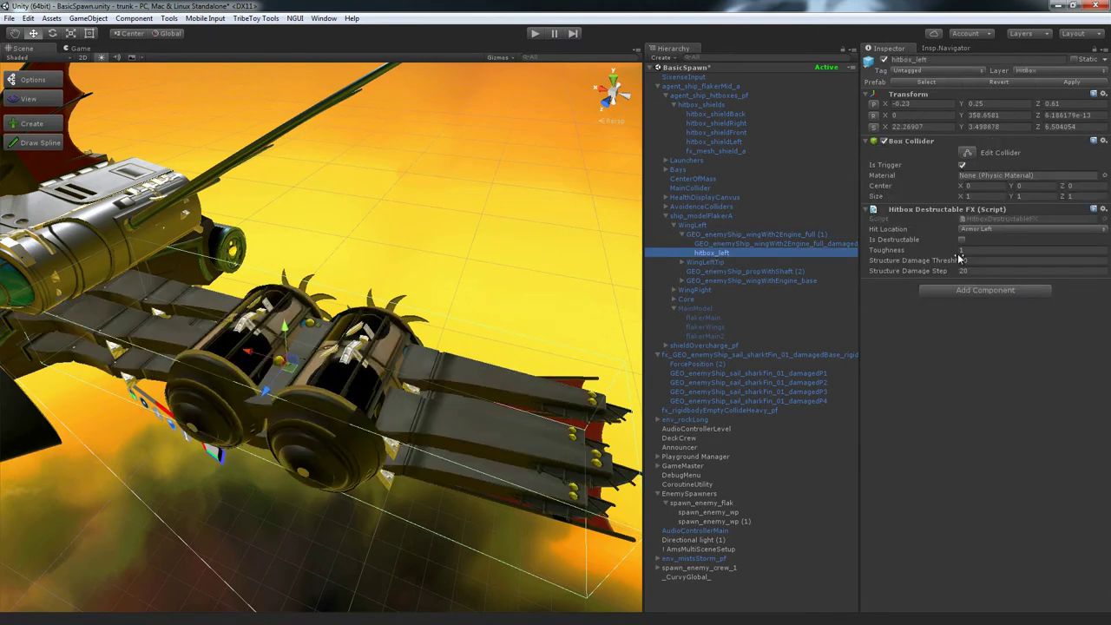
click(986, 260)
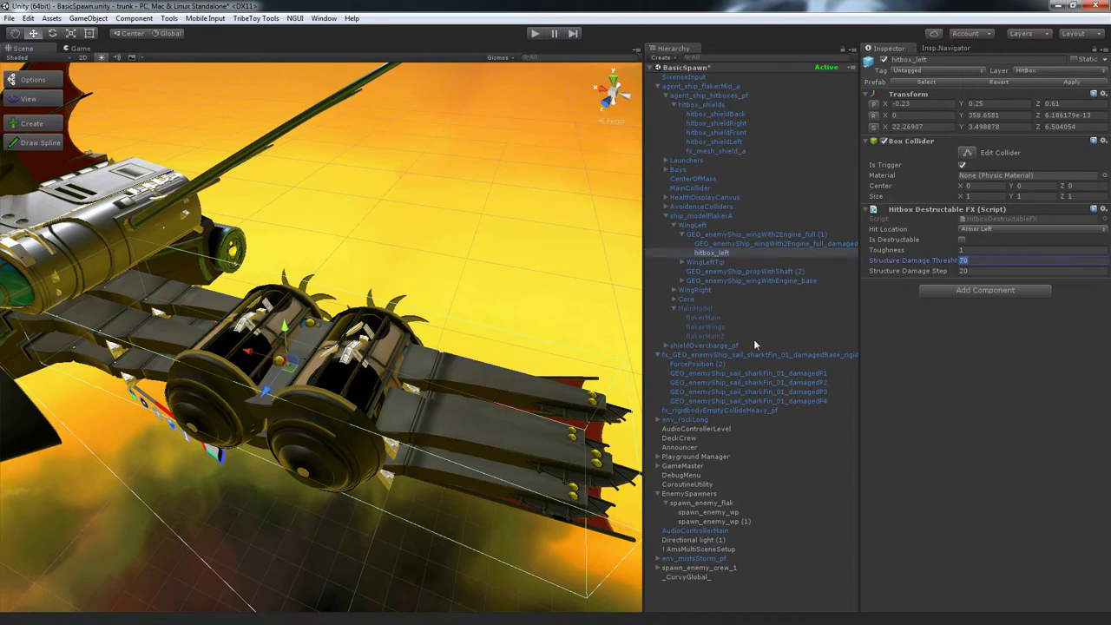
Step: Assign the enemyShipAtlus2_Albedo_Damaged material to GEO_enemyShip_wingWith2Engine_full (1)'s Mesh Renderer and inspect the damaged wing
click(728, 235)
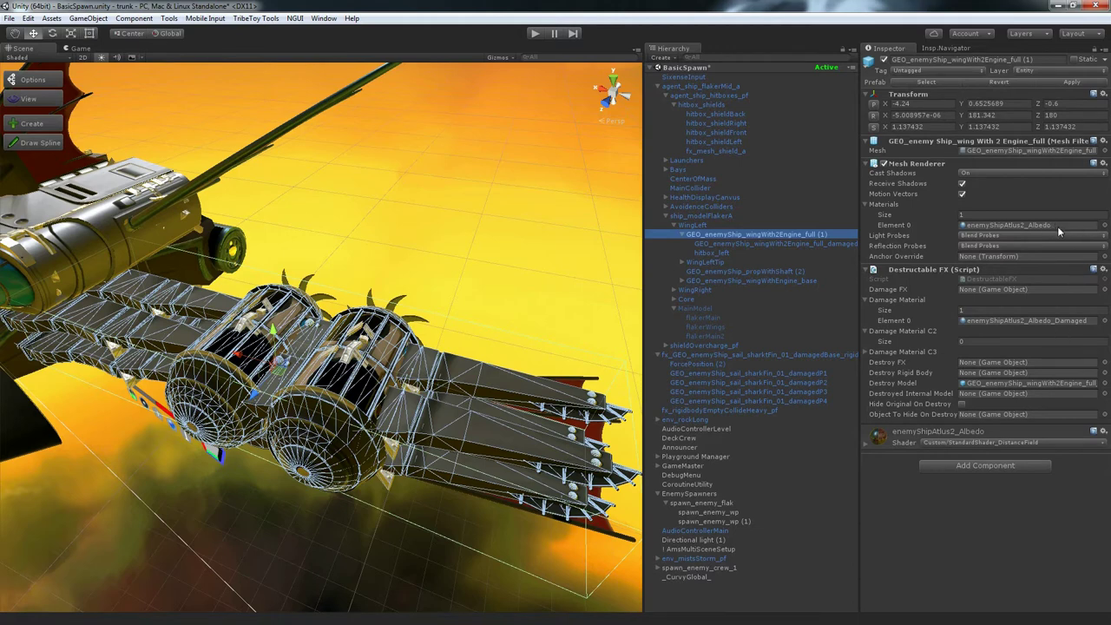
click(1074, 321)
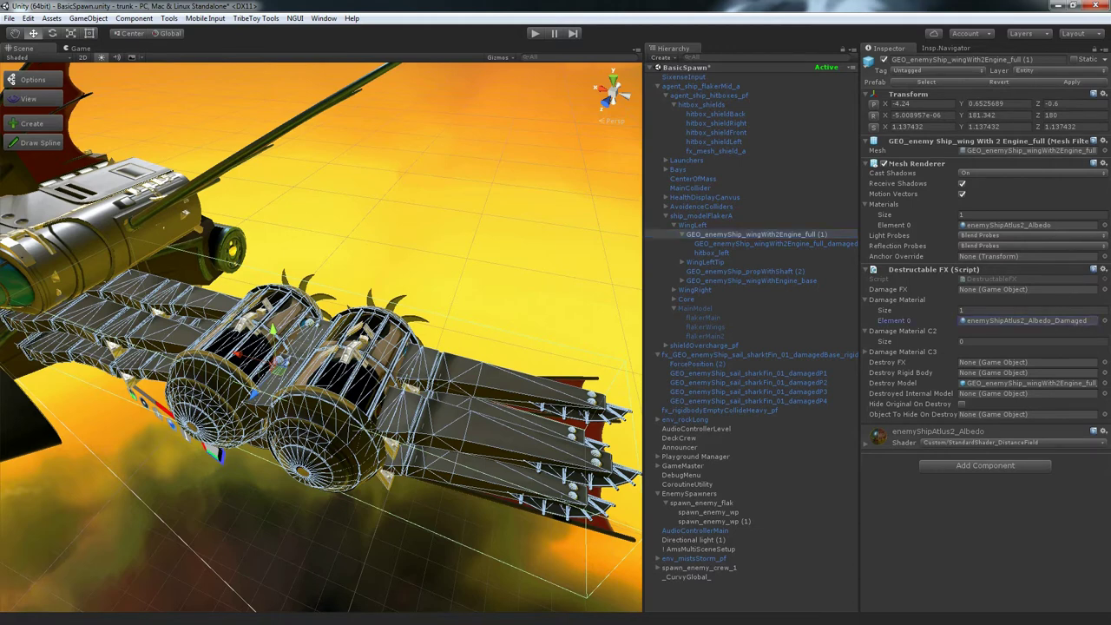
drag(1074, 321, 1028, 237)
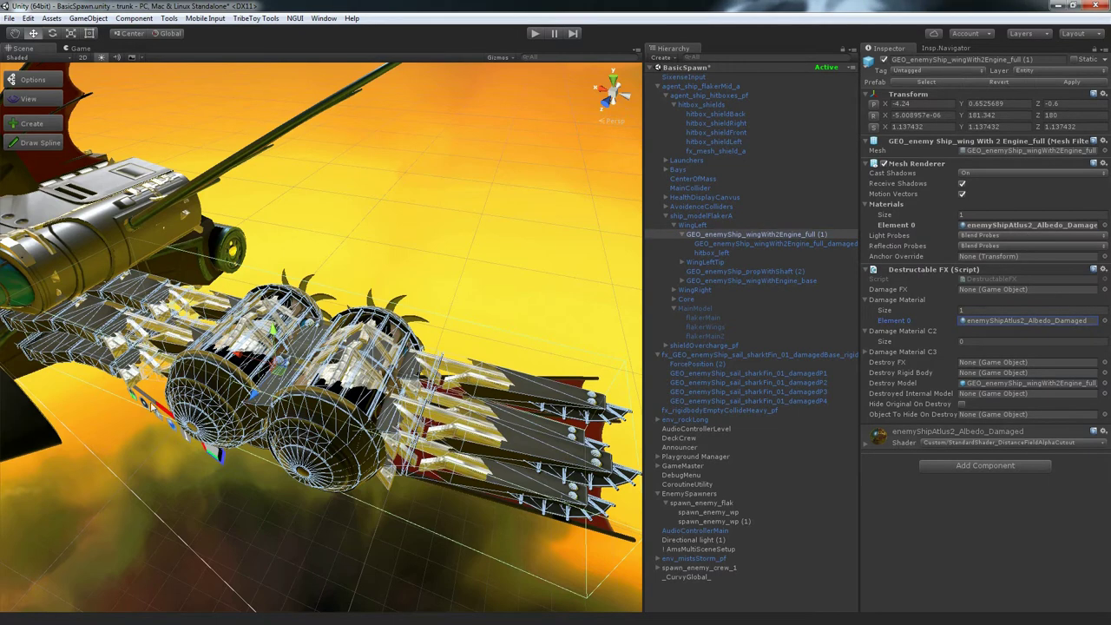
scroll(269, 418, up, 4)
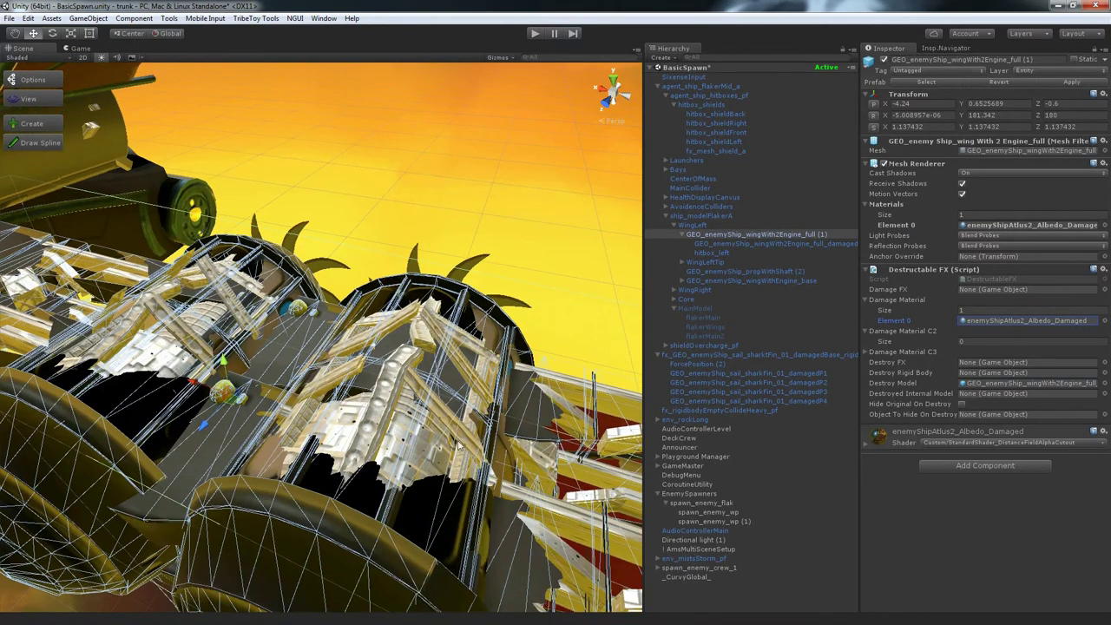
alt+drag(459, 446, 392, 426)
middle_drag(390, 425, 368, 424)
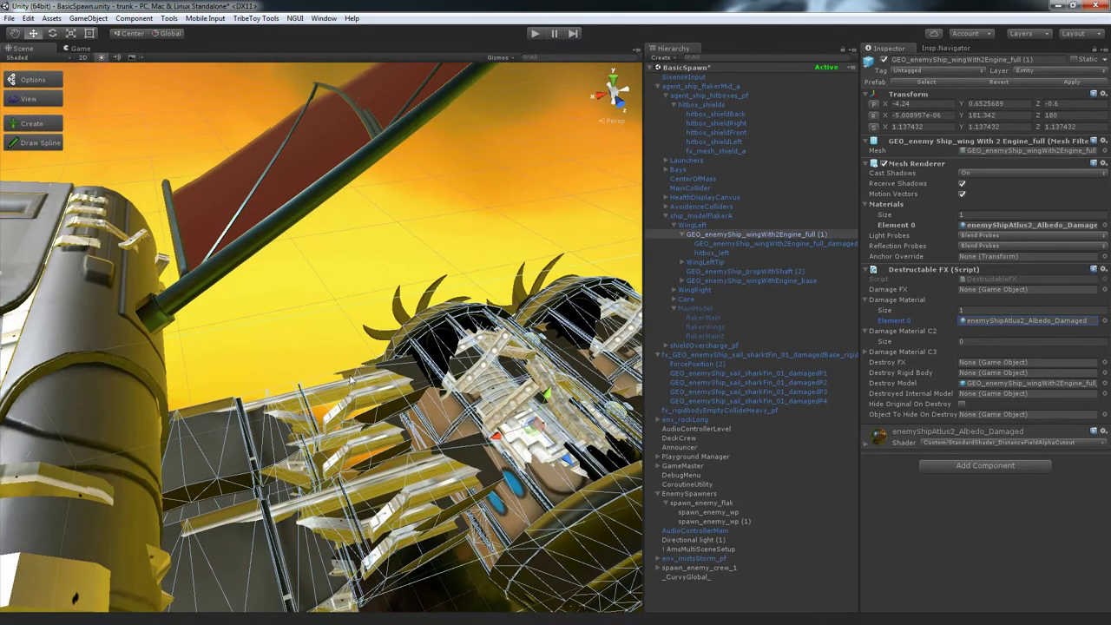
scroll(378, 426, down, 5)
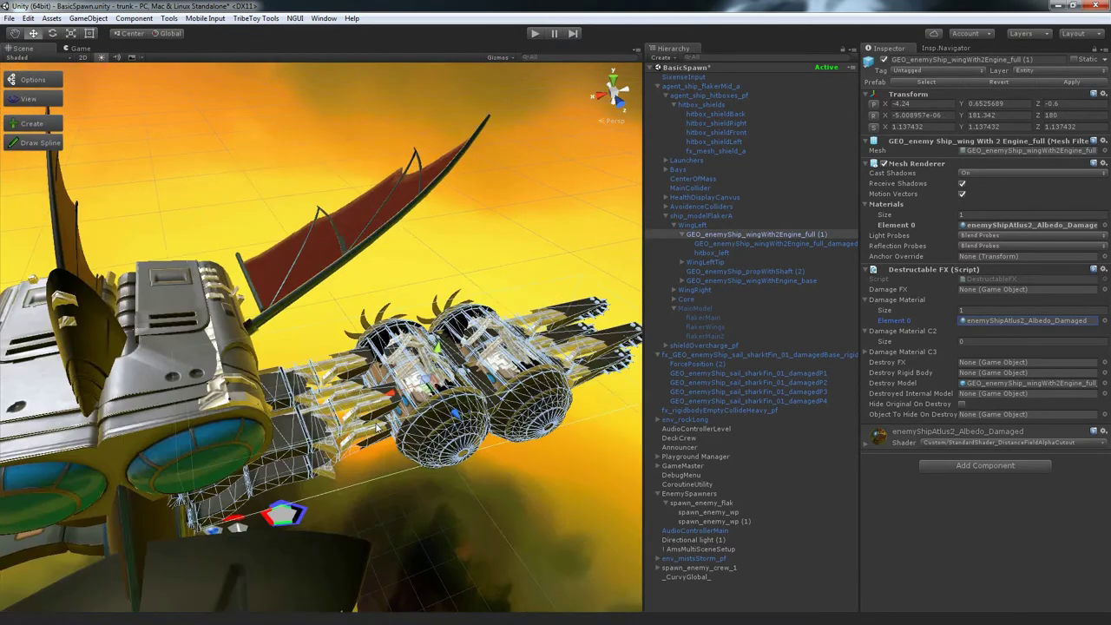
Step: Select the wing's GEO_enemyShip_wingWith2Engine_full_damaged child and toggle its Mesh Renderer off and on to check the exposed interior
click(719, 233)
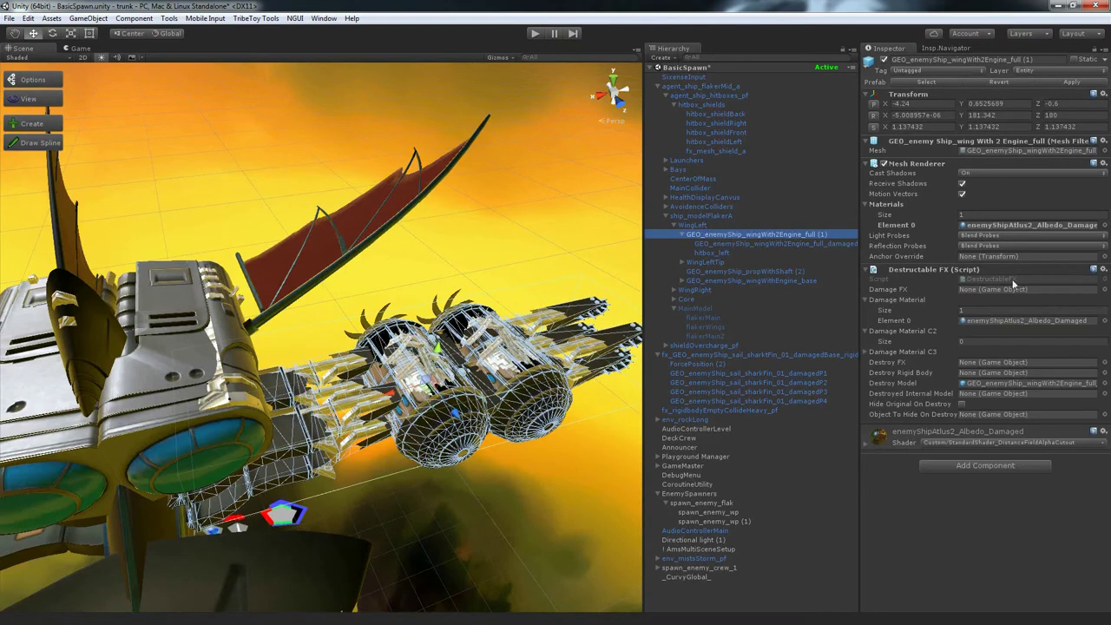
click(732, 243)
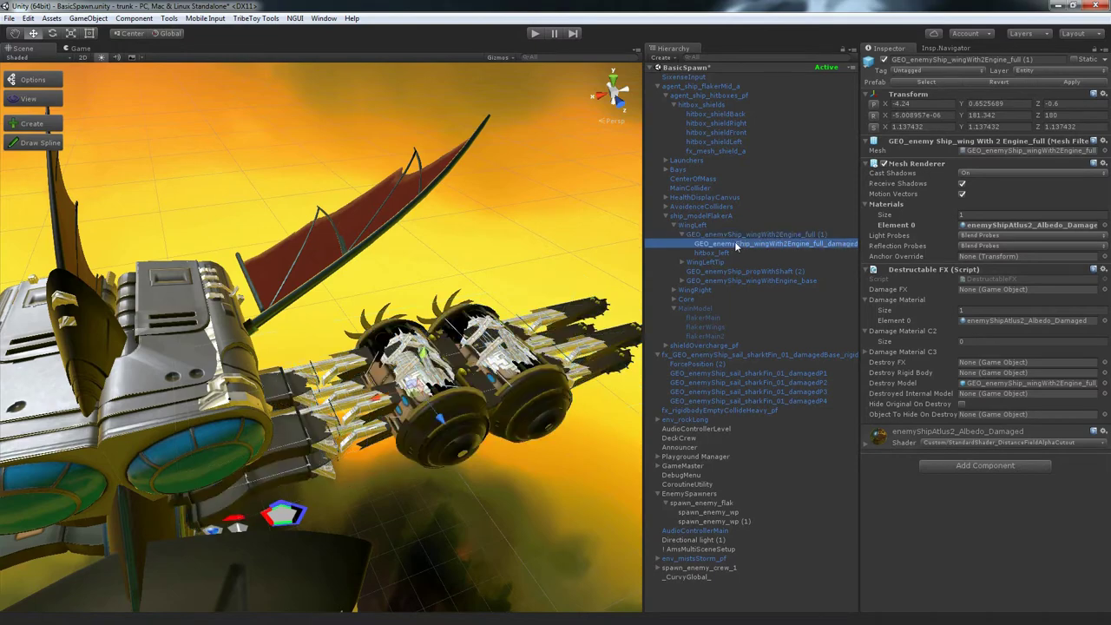
click(884, 164)
click(883, 164)
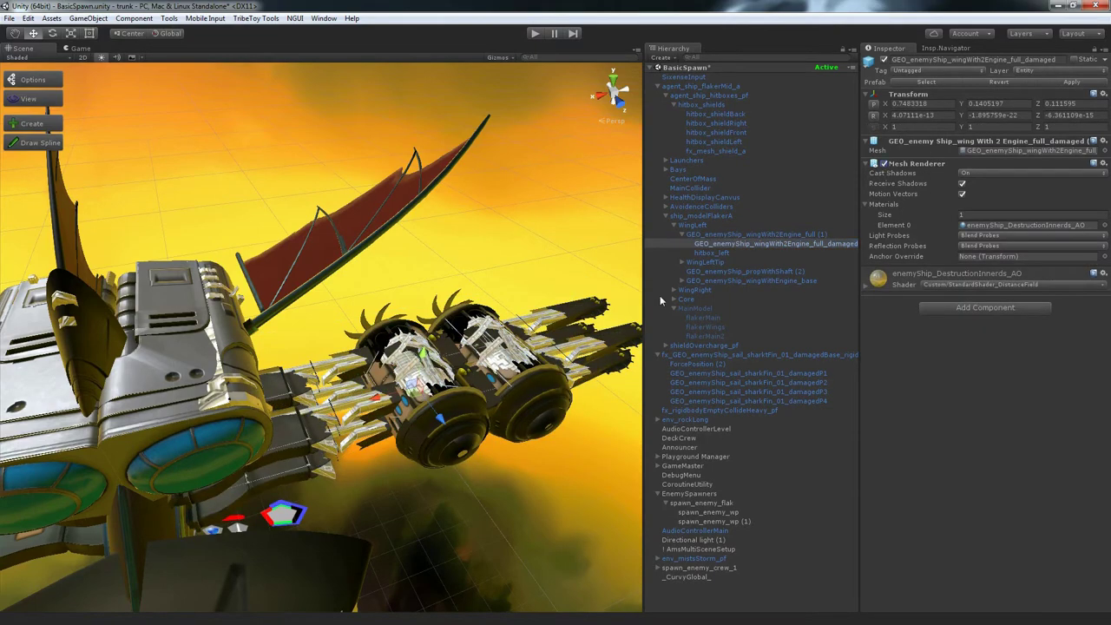
Step: Move GEO_enemyShip_wingWith2Engine_full (1) straight up to about Y 14.37, above the rest of the ship
click(736, 234)
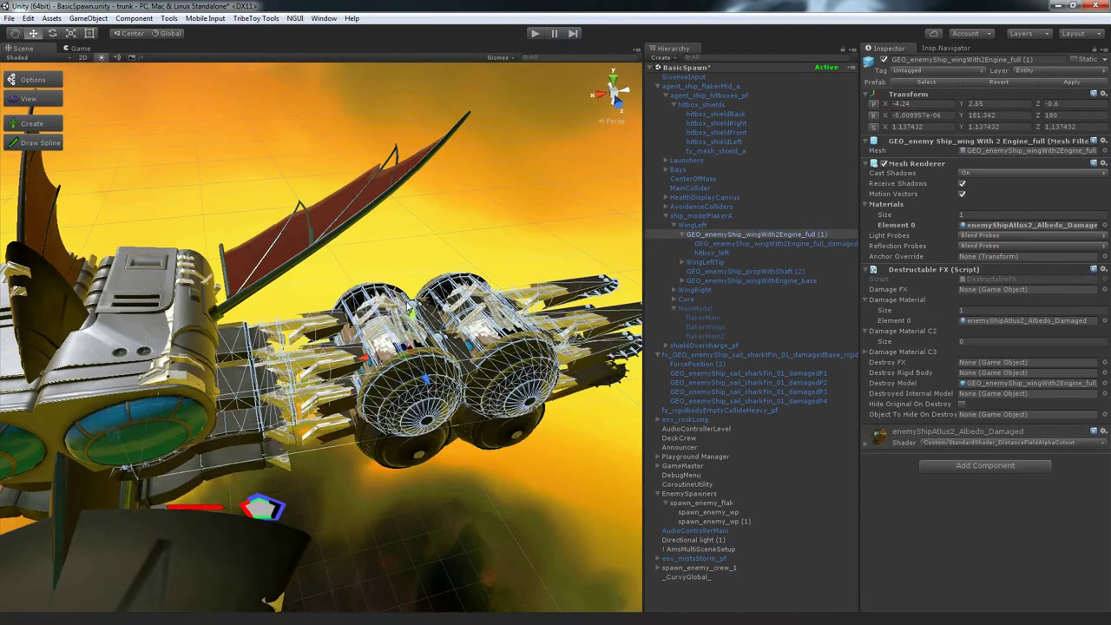
drag(411, 306, 411, 39)
scroll(408, 252, down, 5)
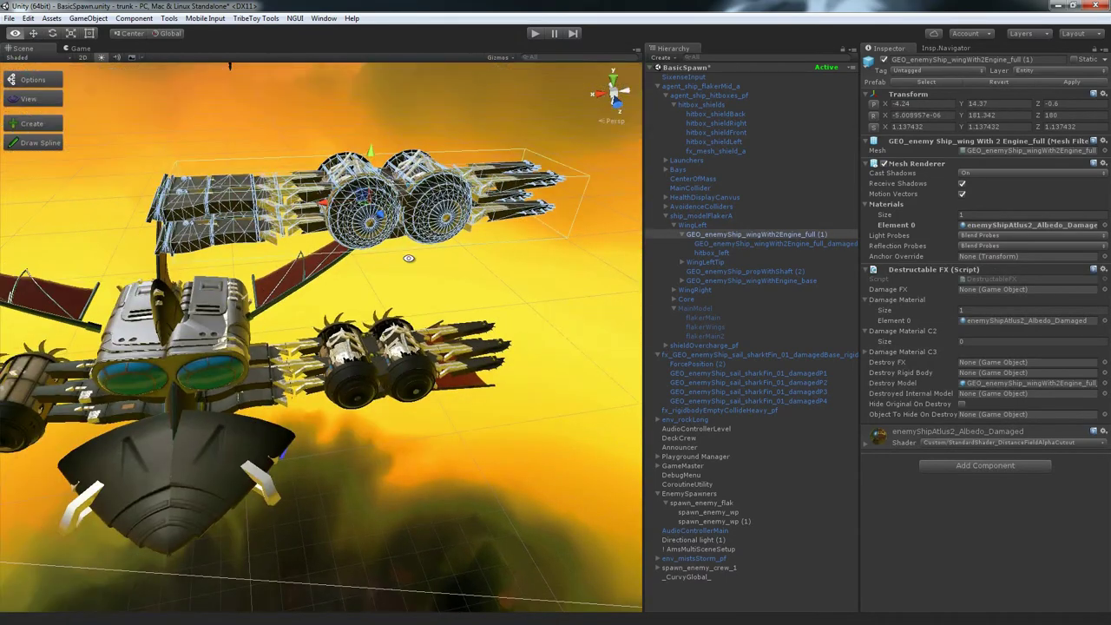
alt+drag(409, 259, 417, 293)
scroll(416, 294, up, 4)
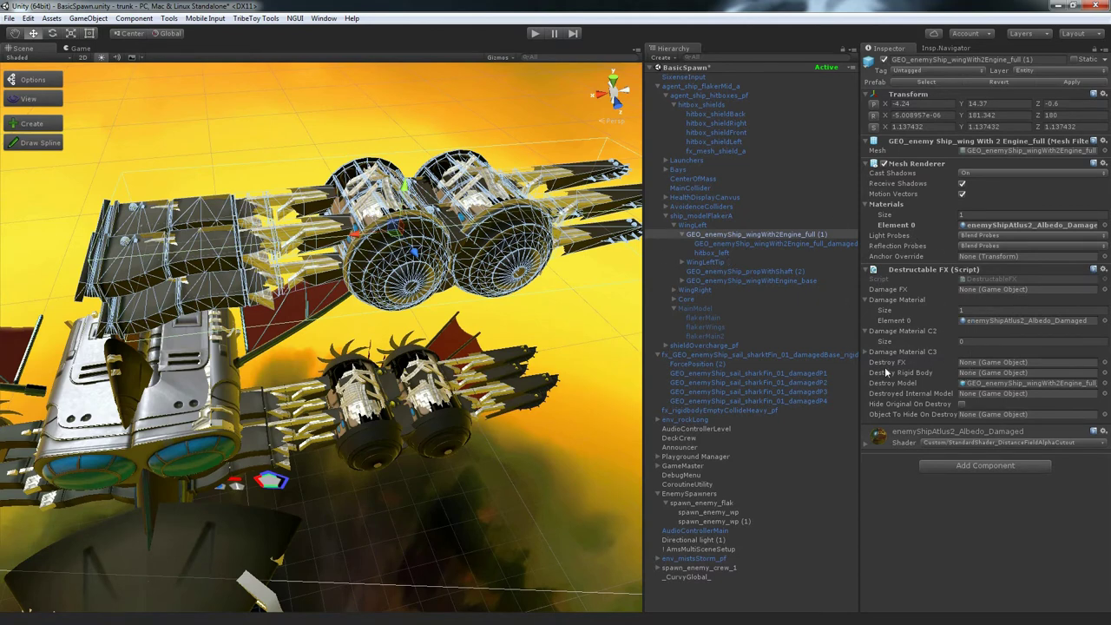
Step: Hide and show the raised wing's inner damaged mesh to compare the wing with and without its destruction innards
click(728, 242)
click(884, 164)
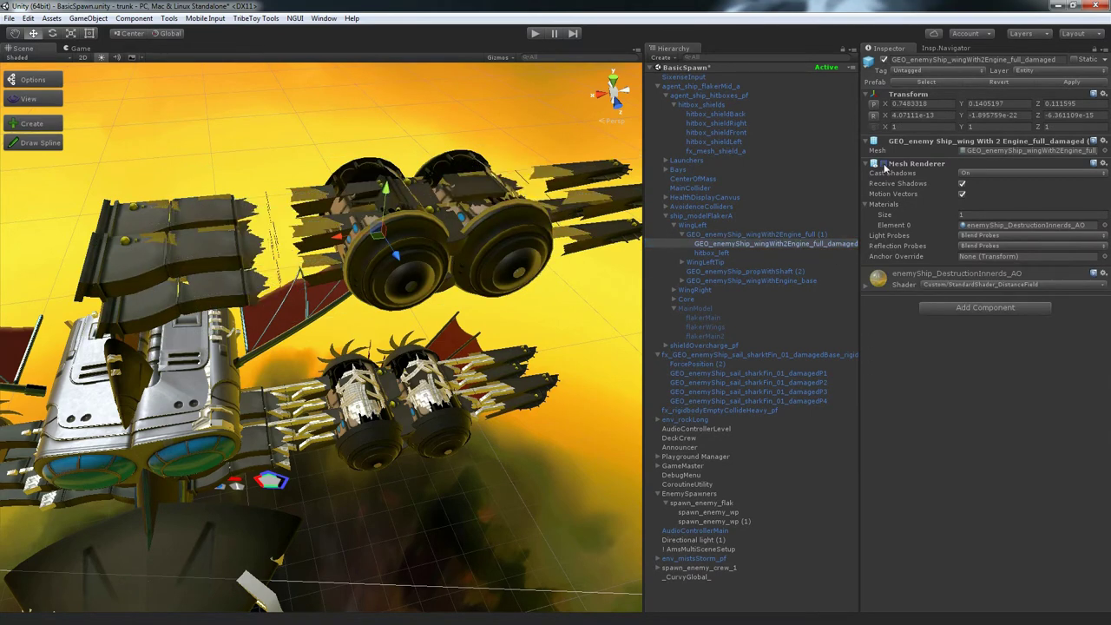
click(884, 164)
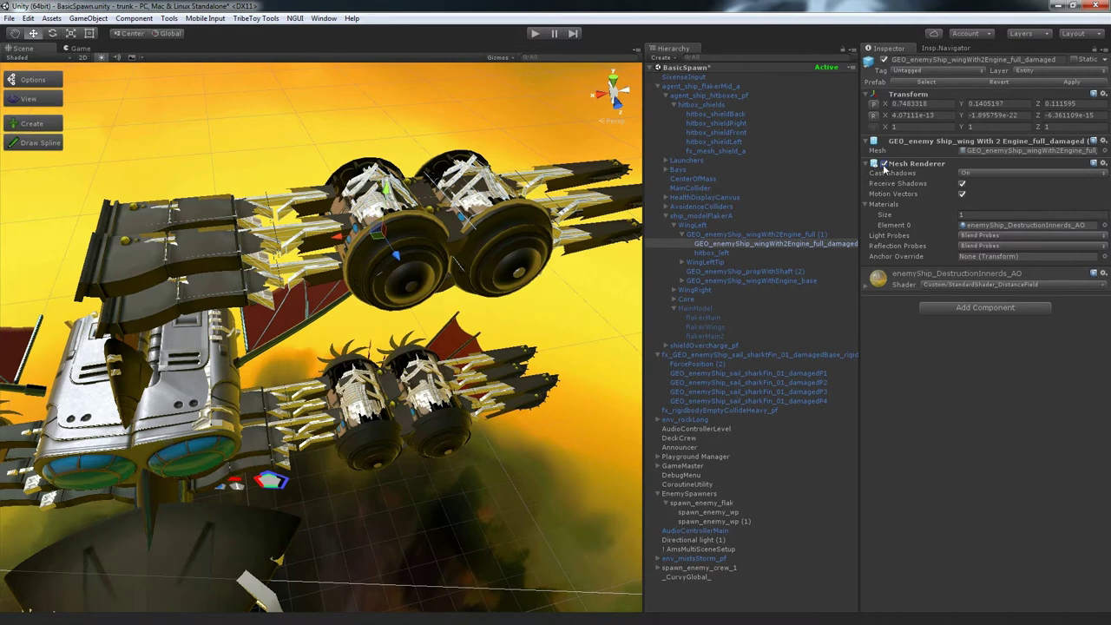
Step: Select the left wing tip's GEO_enemyShip_wing_sail_fishFin_large_02_split sail and examine its shape and Destructable FX settings
alt+drag(540, 407, 466, 380)
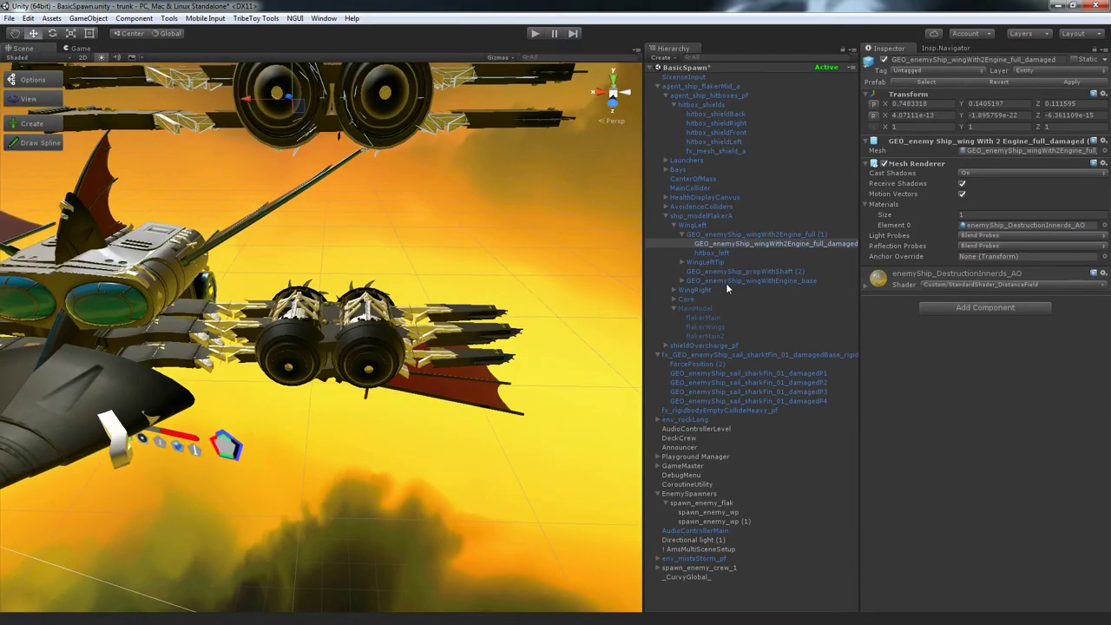
mouse_move(459, 370)
right_down()
mouse_move(429, 357)
mouse_move(371, 368)
right_up()
click(374, 393)
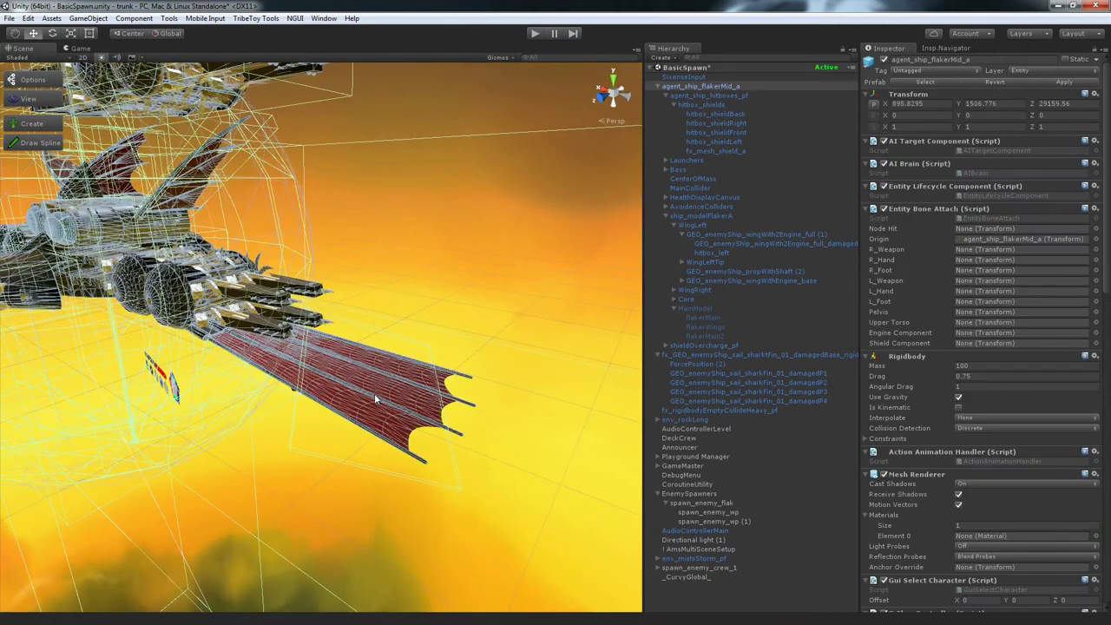
click(402, 404)
click(390, 418)
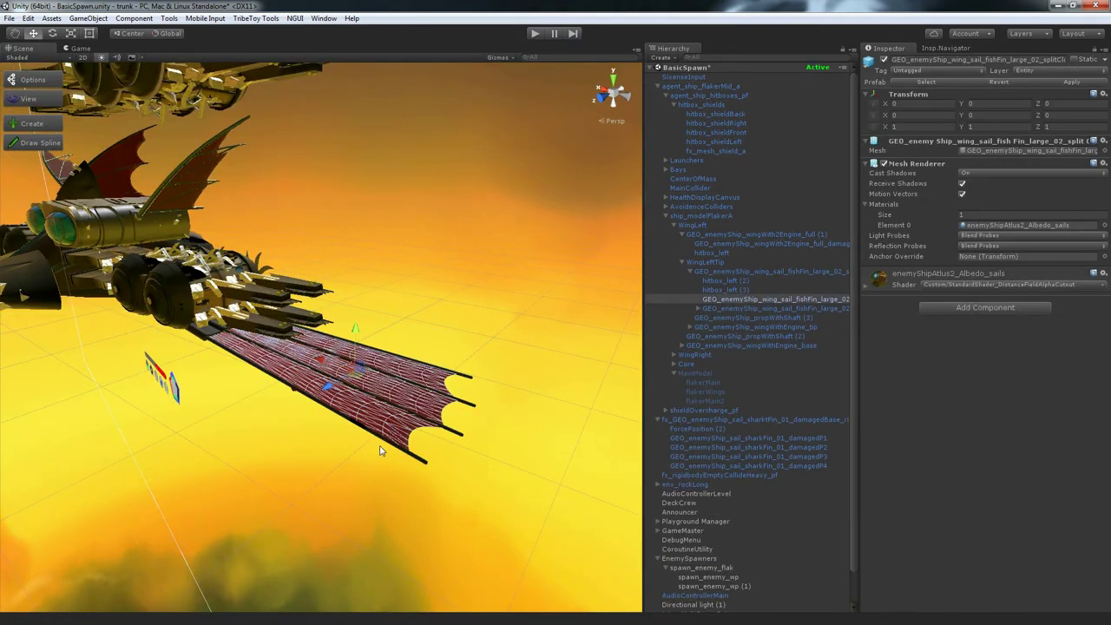
click(703, 272)
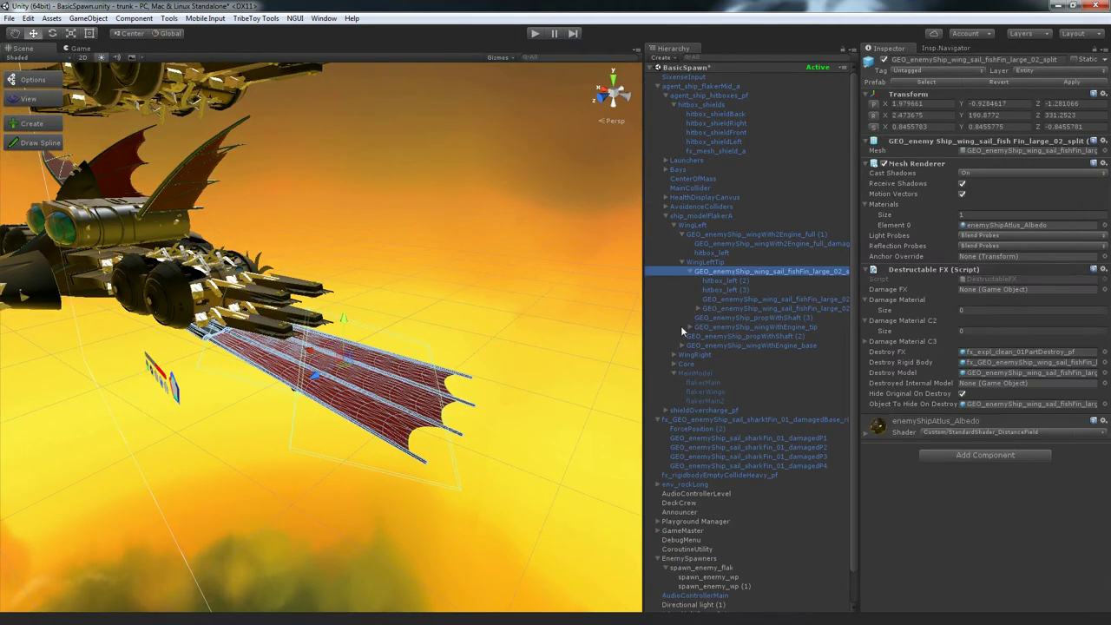
alt+drag(483, 412, 404, 401)
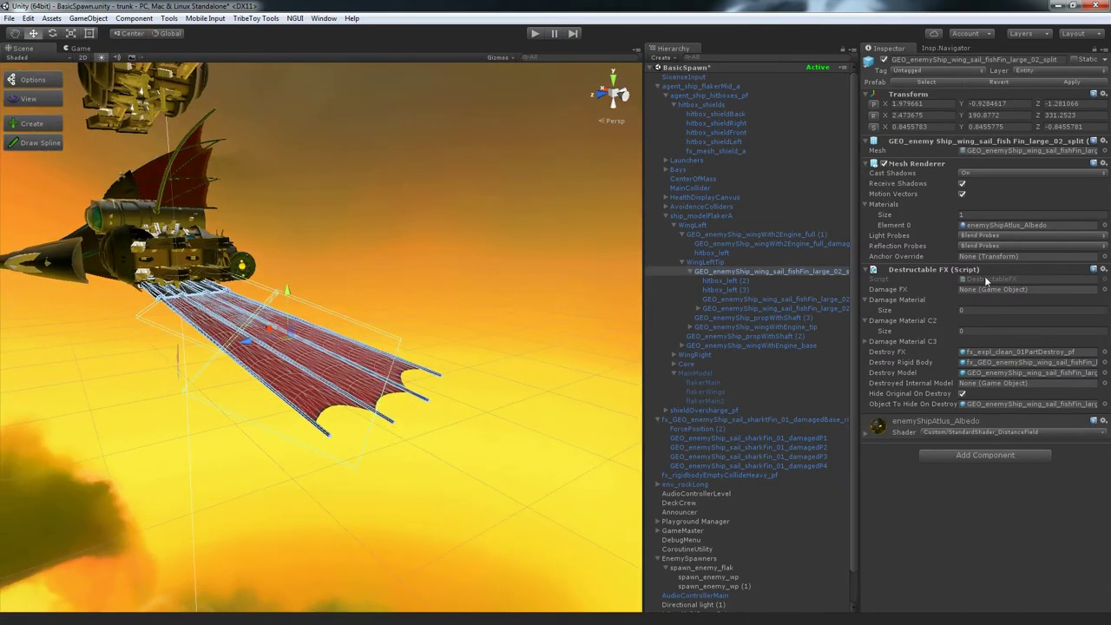
Step: Compare the sail's two hitboxes, hitbox_left (2) and hitbox_left (3), with their coverage and attached scripts
click(737, 281)
click(737, 289)
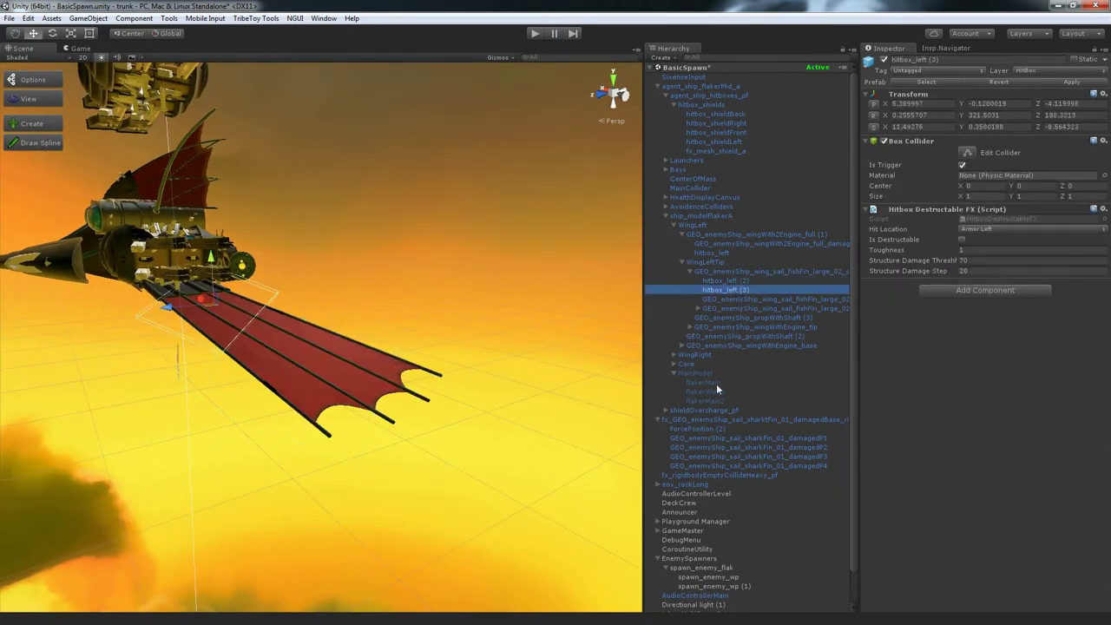
click(737, 281)
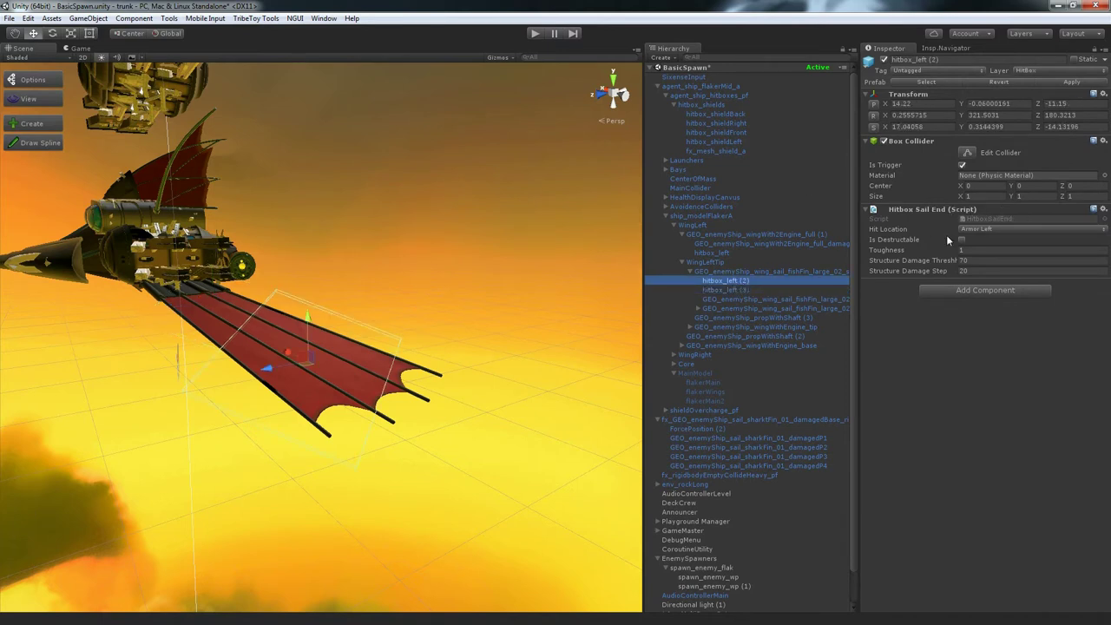
Step: Deactivate the hitbox_left (2) object covering the outer end of the left wing tip sail
key(Up)
click(732, 282)
click(887, 58)
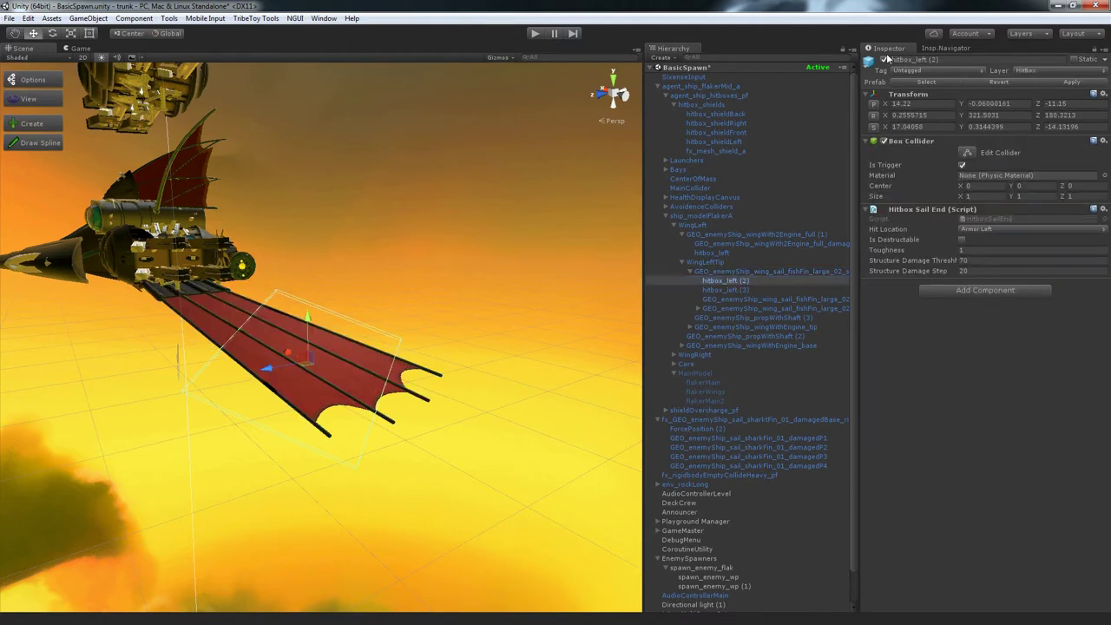
click(885, 59)
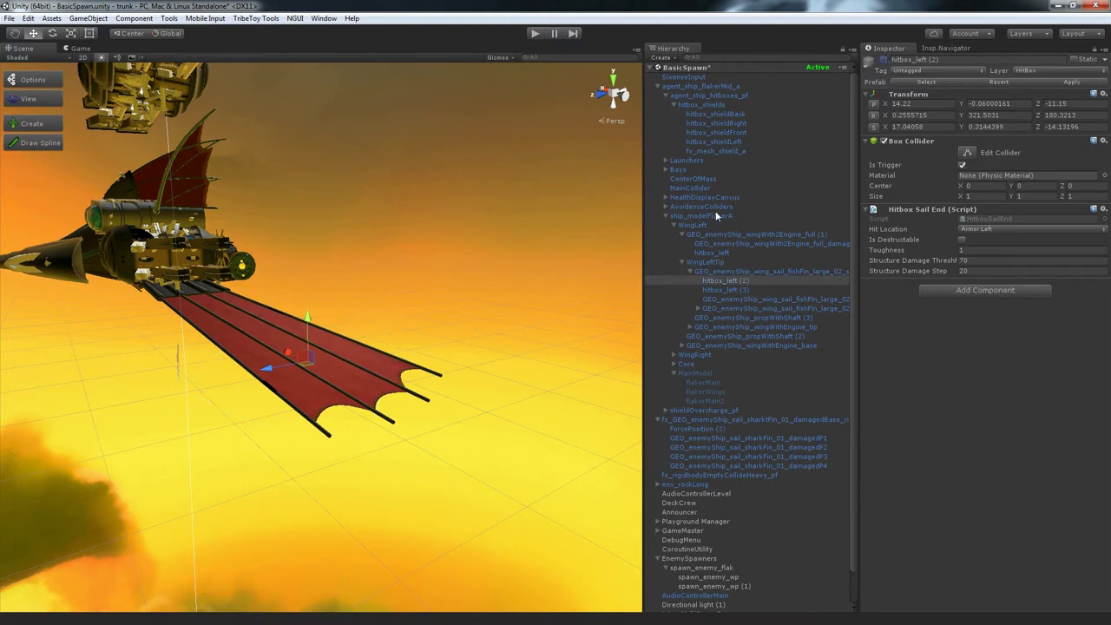
Step: Disable the Mesh Renderer of GEO_enemyShip_wing_sail_fishFin_large_02_split to hide the sail's intact frame
click(734, 271)
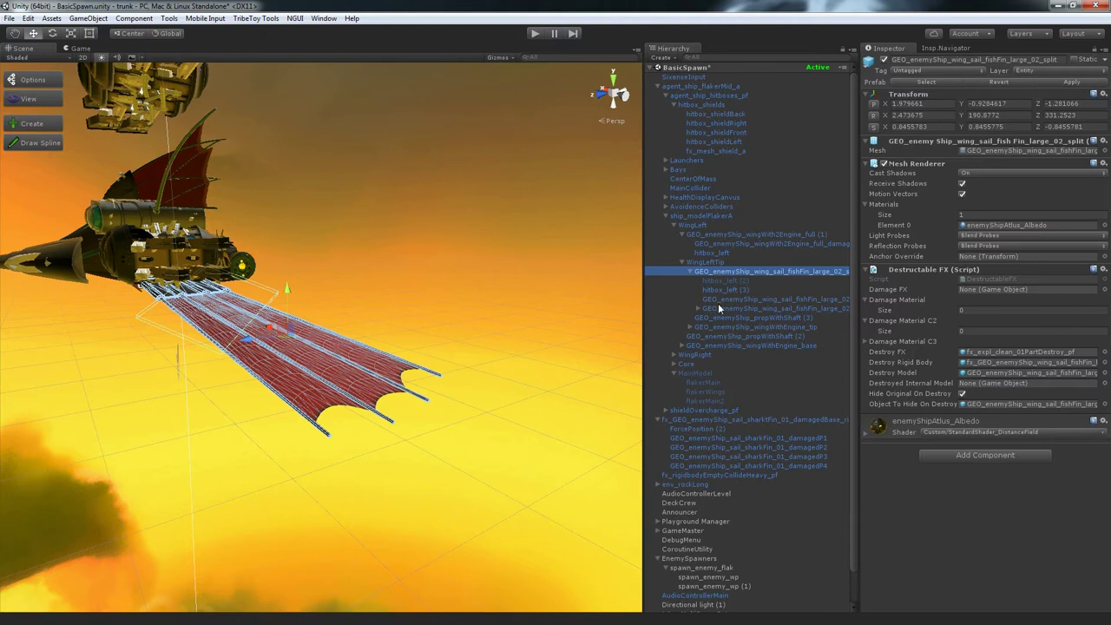
click(883, 164)
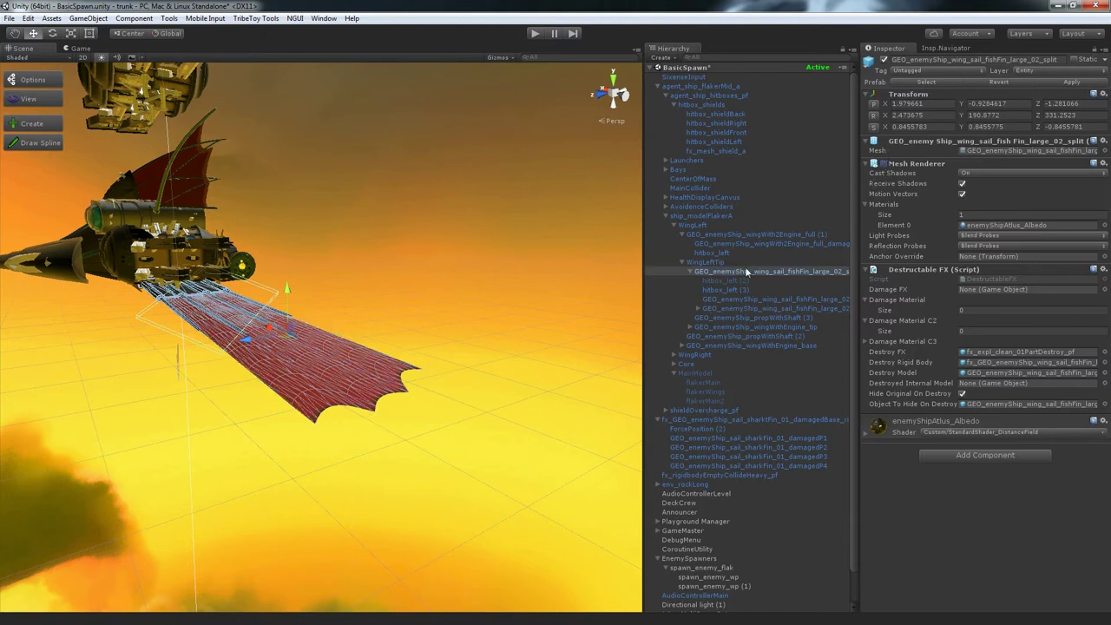
Step: Disable the Mesh Renderer of the sail's cloth child mesh, directly below hitbox_left (3), to hide the outer cloth
click(721, 300)
click(883, 164)
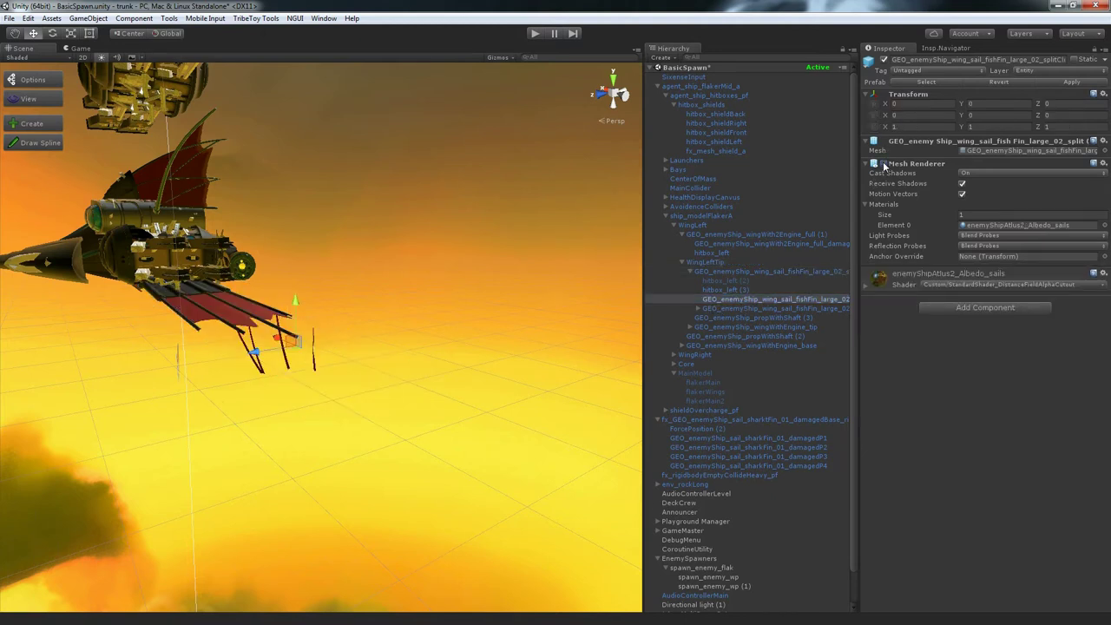
alt+drag(360, 332, 144, 327)
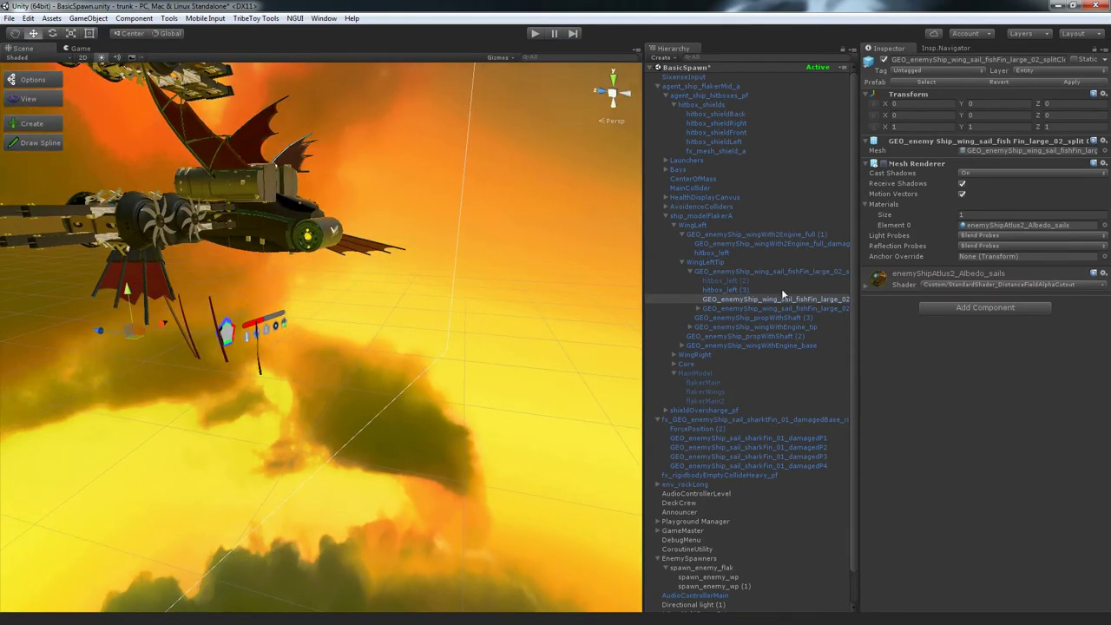
Step: Review the Box Collider and Hitbox Sail End settings of hitbox_left (2)
click(738, 283)
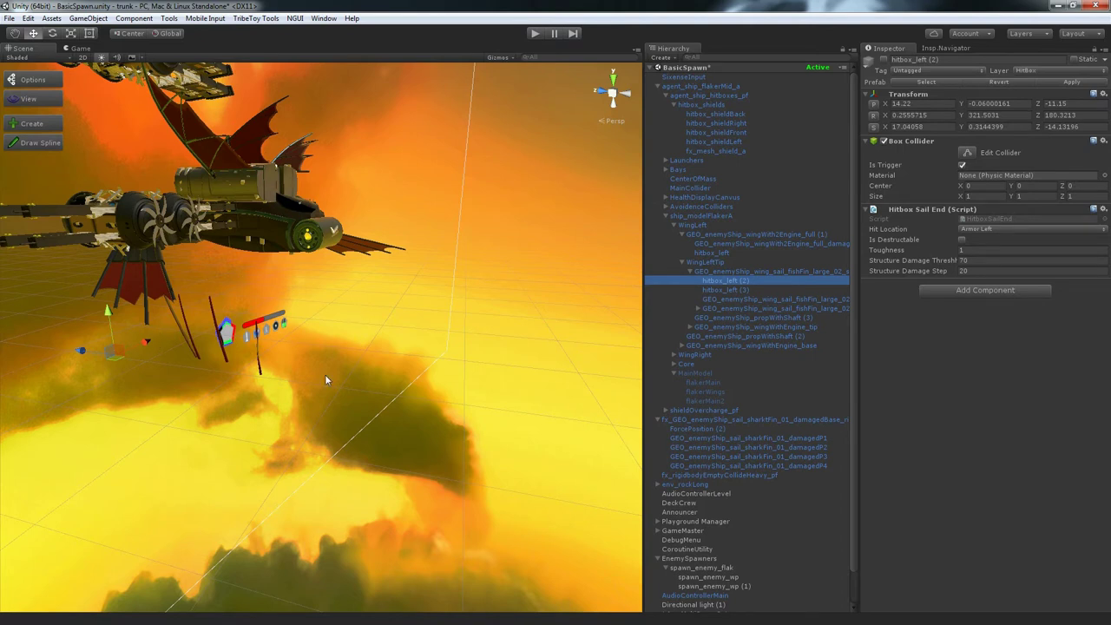
alt+drag(326, 397, 341, 395)
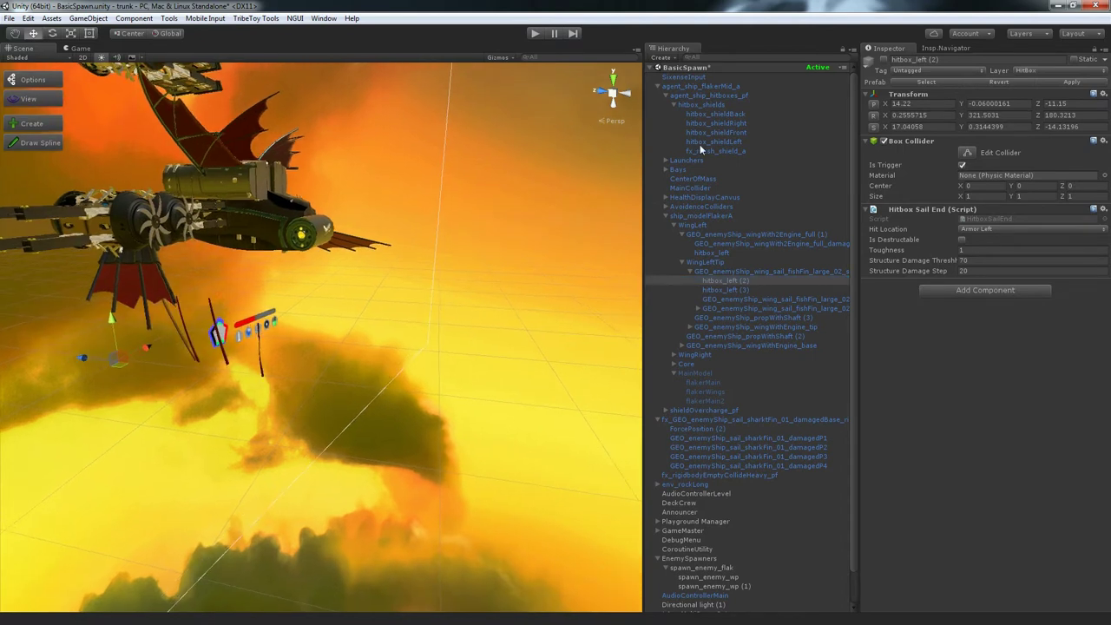
Step: Place the prefab assigned as Destroy Rigid Body on GEO_enemyShip_wing_sail_fishFin_large_02_split into the scene
click(710, 261)
click(719, 271)
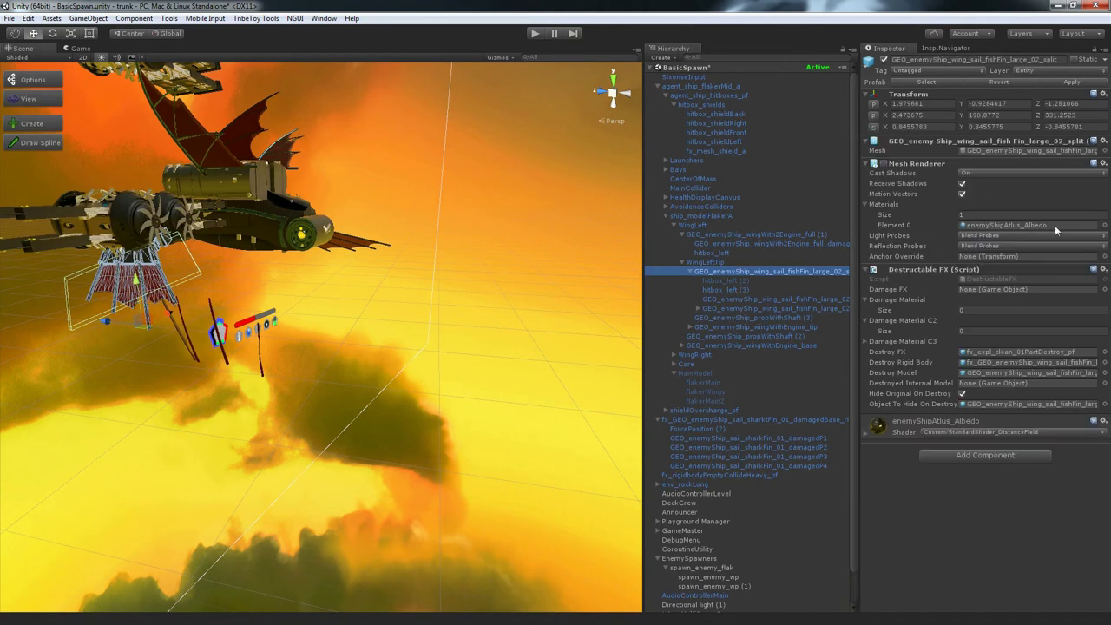
click(981, 364)
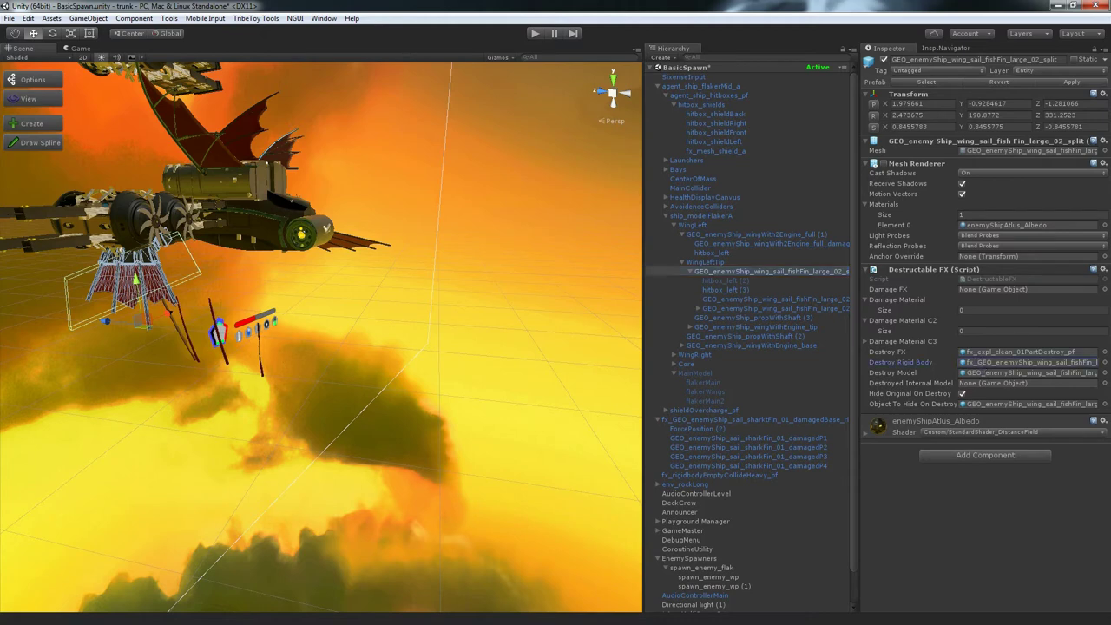
drag(2, 486, 242, 384)
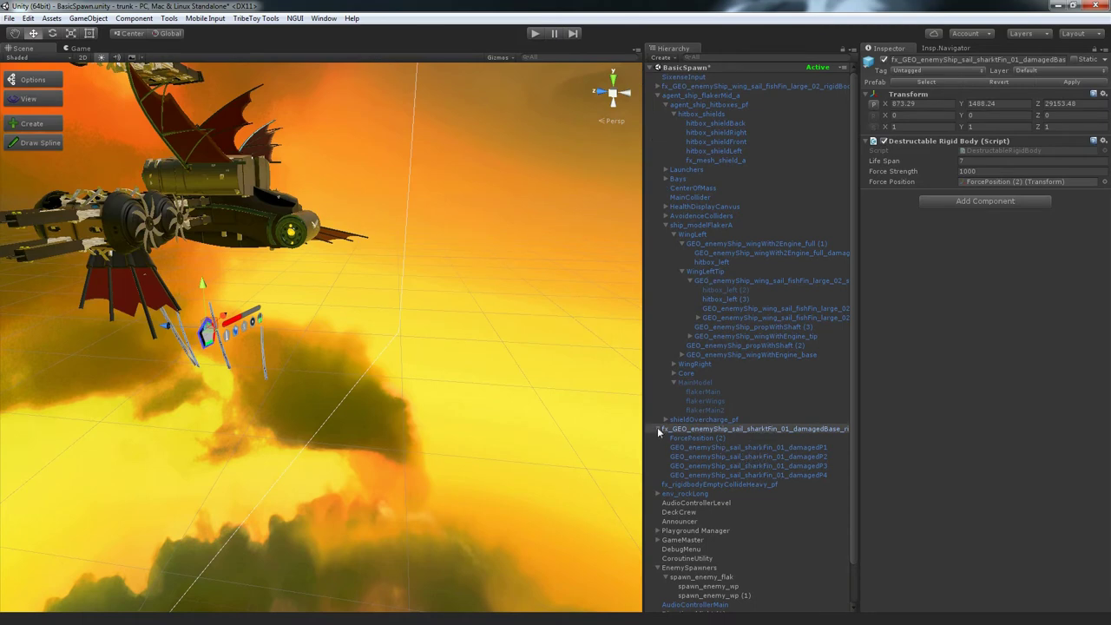
Step: Examine the sharkFin_01_damagedBase rigid body object, its Destructable Rigid Body script, ForcePosition (2) and the Rigidbody on damagedP1
alt+drag(318, 399, 526, 342)
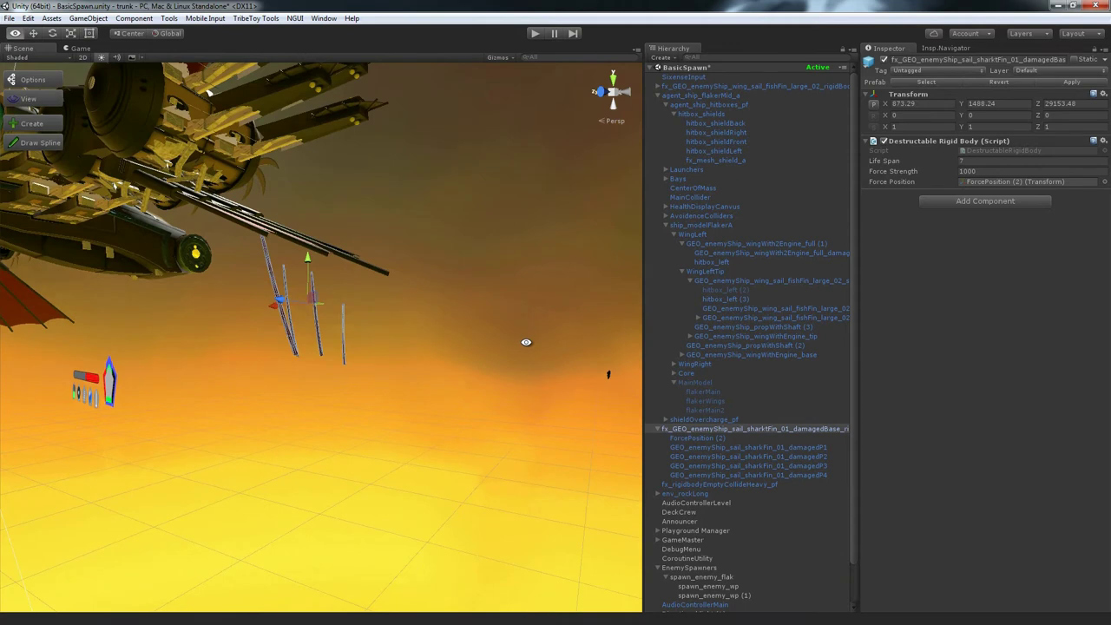
scroll(346, 363, up, 2)
scroll(345, 362, up, 2)
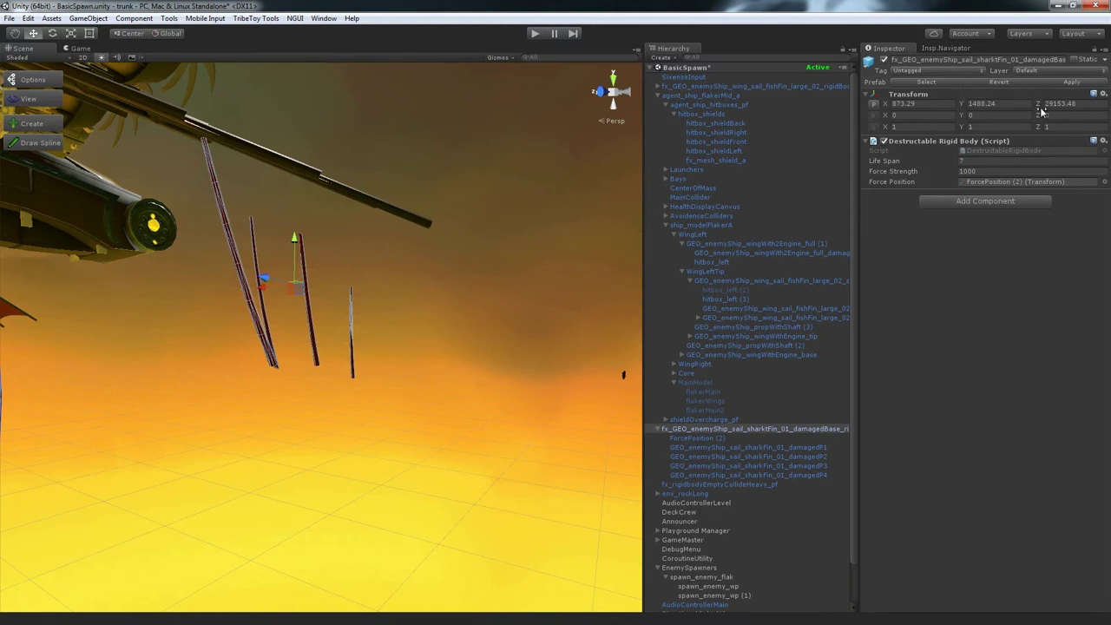
click(705, 441)
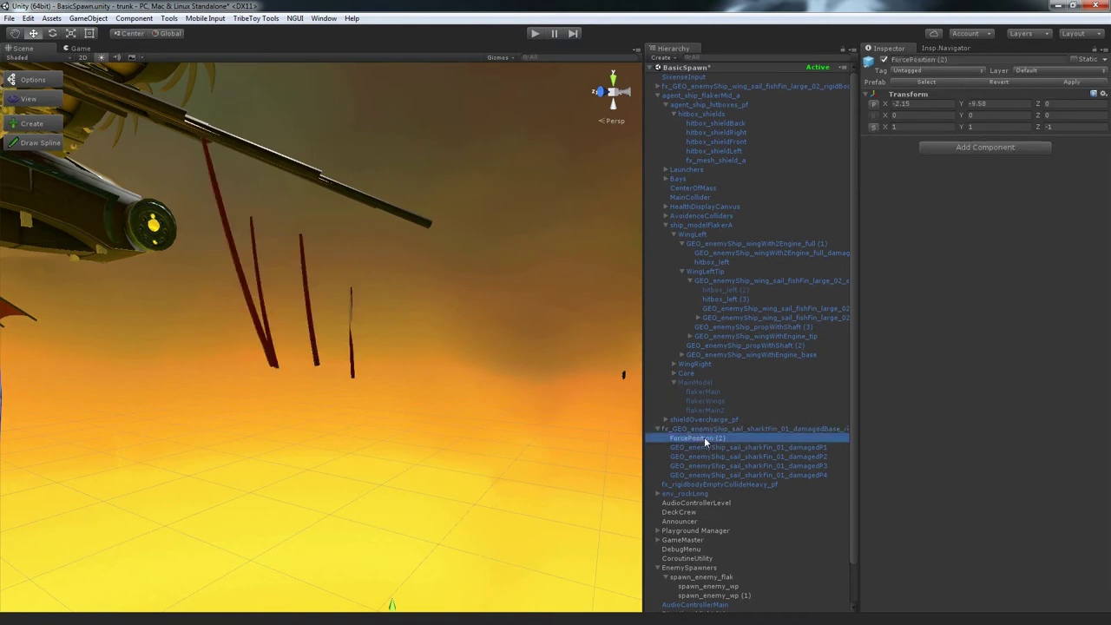
scroll(392, 347, down, 3)
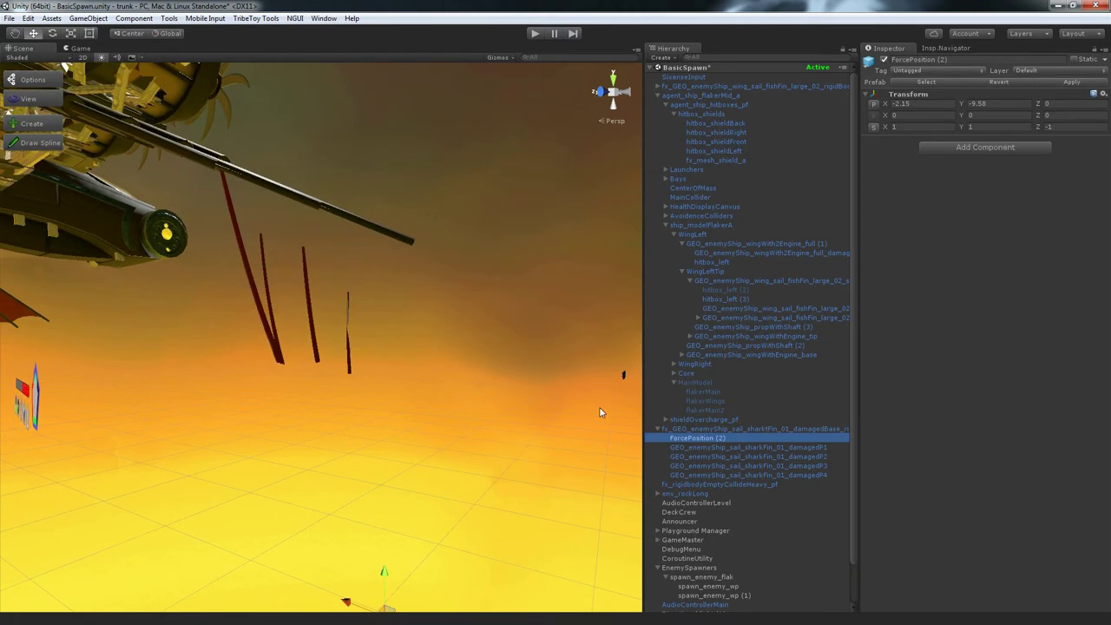
click(781, 447)
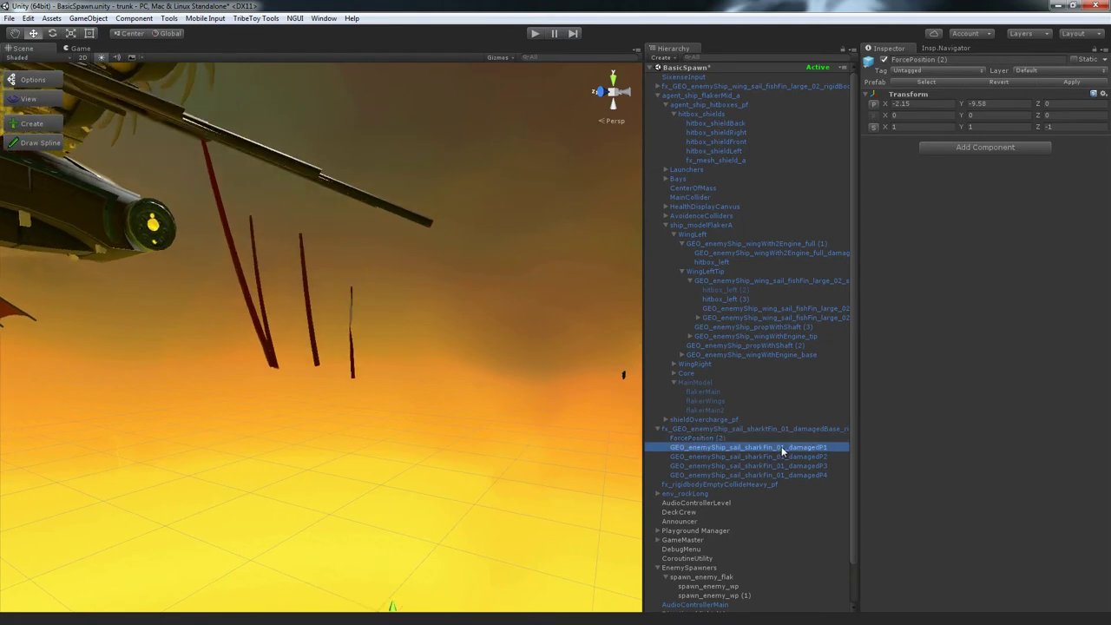
click(728, 437)
click(728, 429)
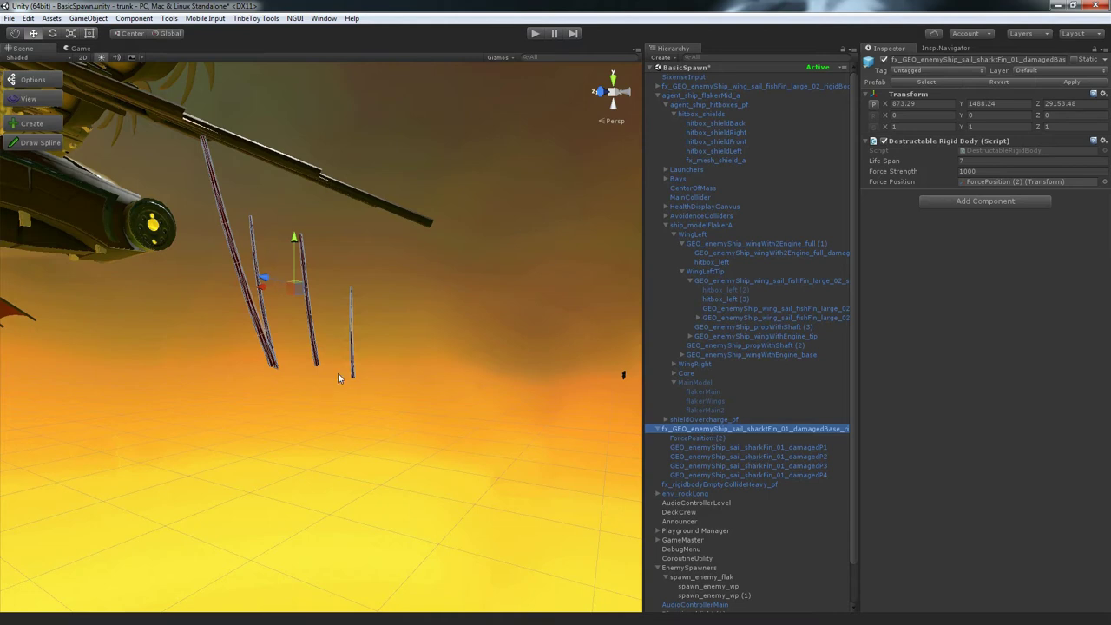
Step: Go through the sail debris pieces GEO_enemyShip_sail_sharkFin_01_damagedP1 to damagedP4 and compare their shapes and Rigidbody settings
click(778, 448)
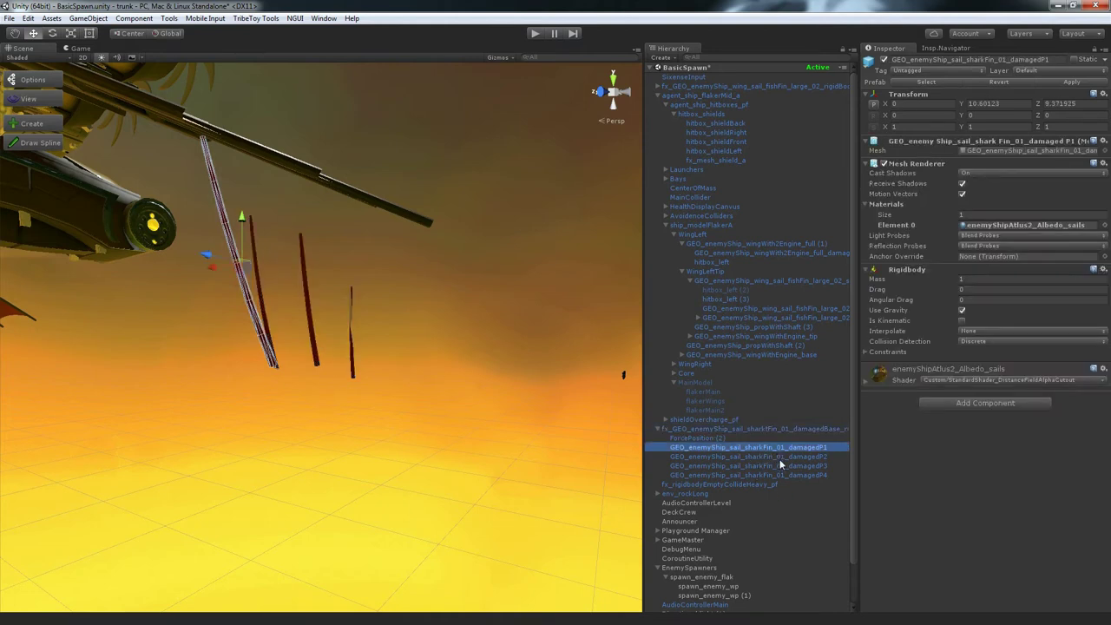
key(Down)
key(Down)
key(Down)
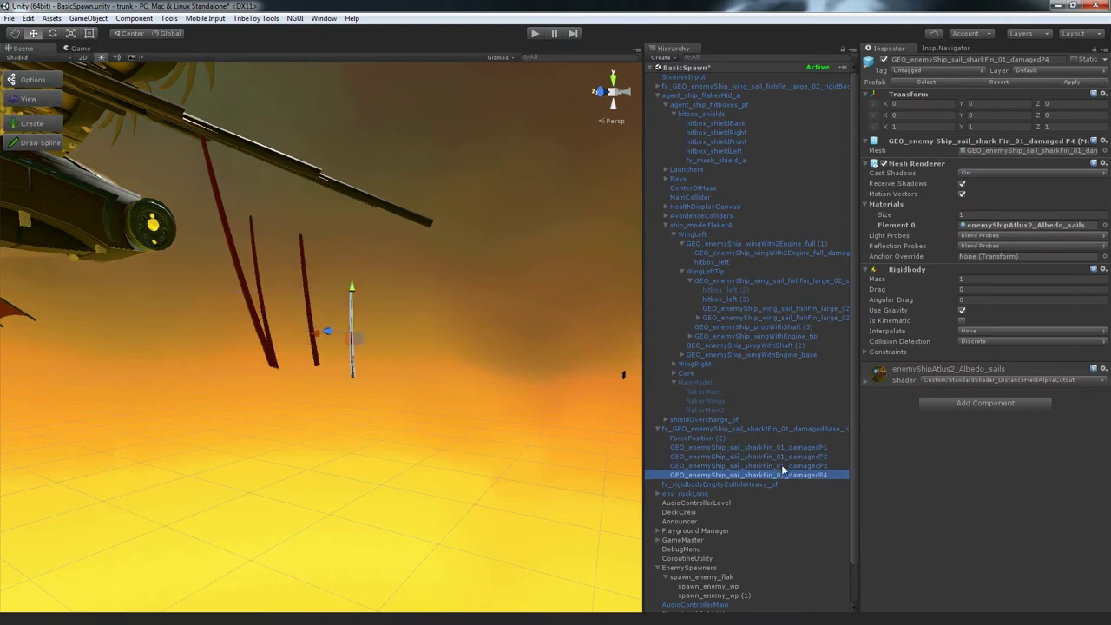
key(Up)
key(Up)
key(Up)
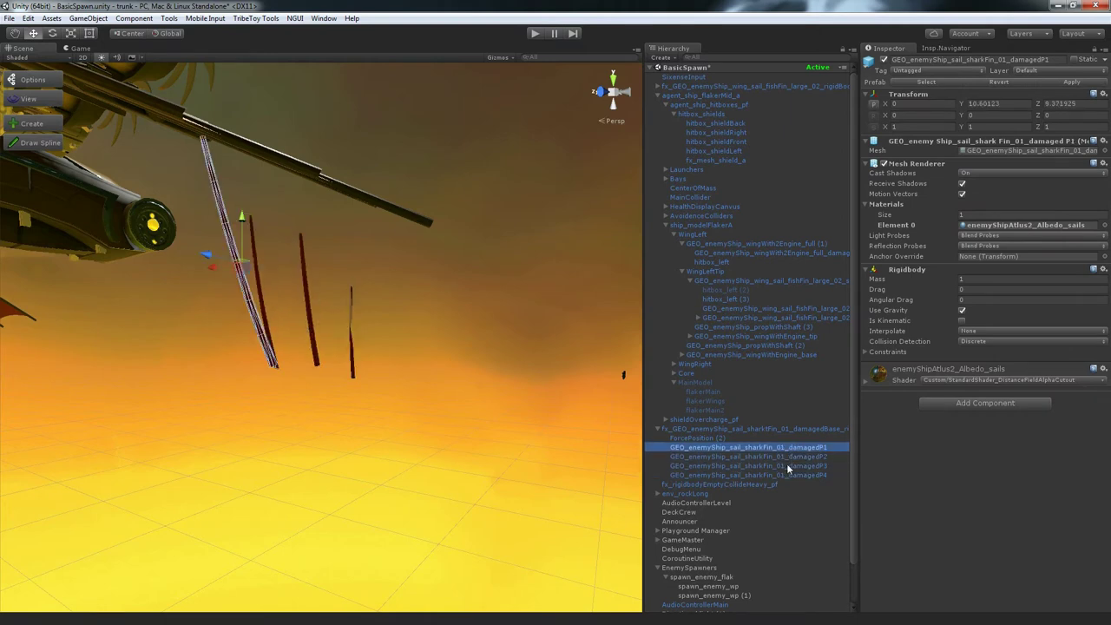
Step: Examine the flaker ship's left wing, engines and raised twin-engine wing mesh from the side and the front
scroll(349, 260, down, 8)
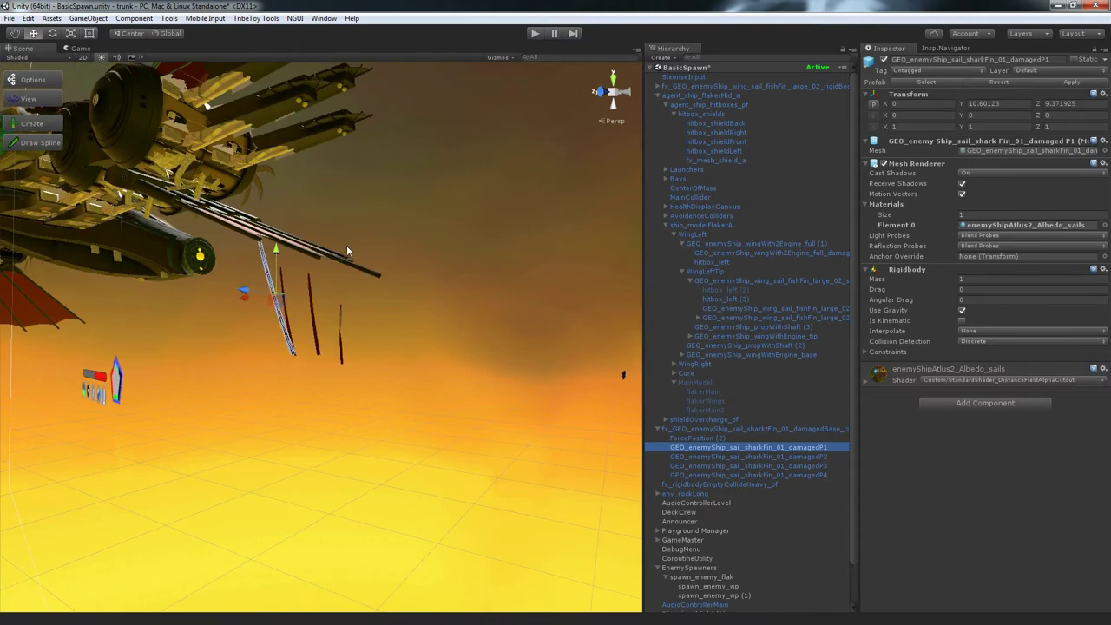
alt+drag(346, 247, 434, 321)
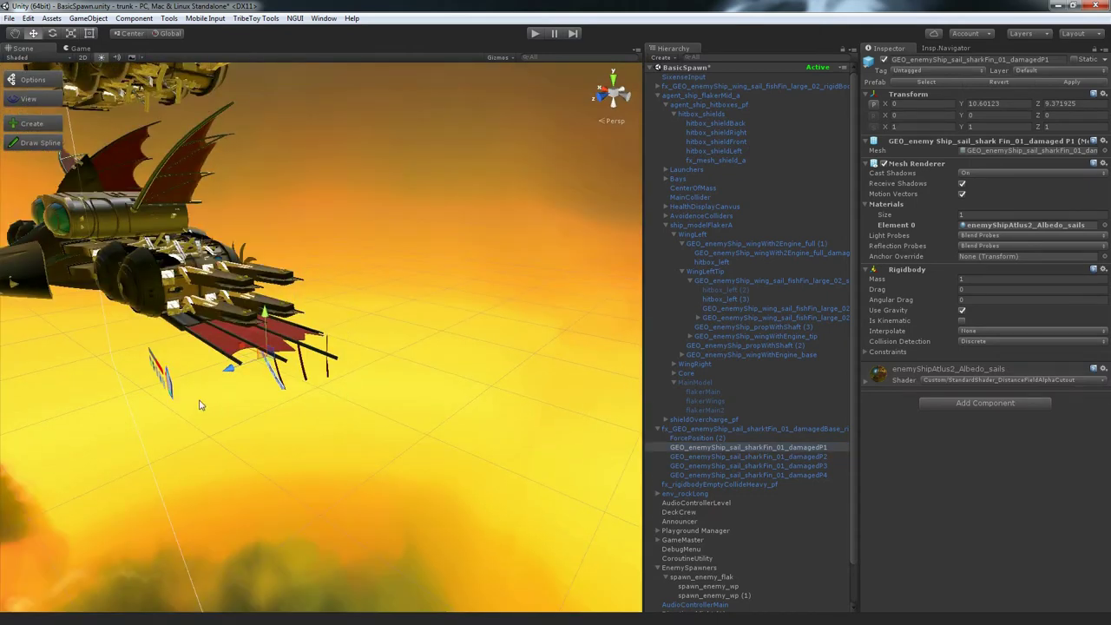
alt+drag(160, 435, 342, 379)
middle_drag(342, 380, 348, 424)
scroll(349, 424, down, 5)
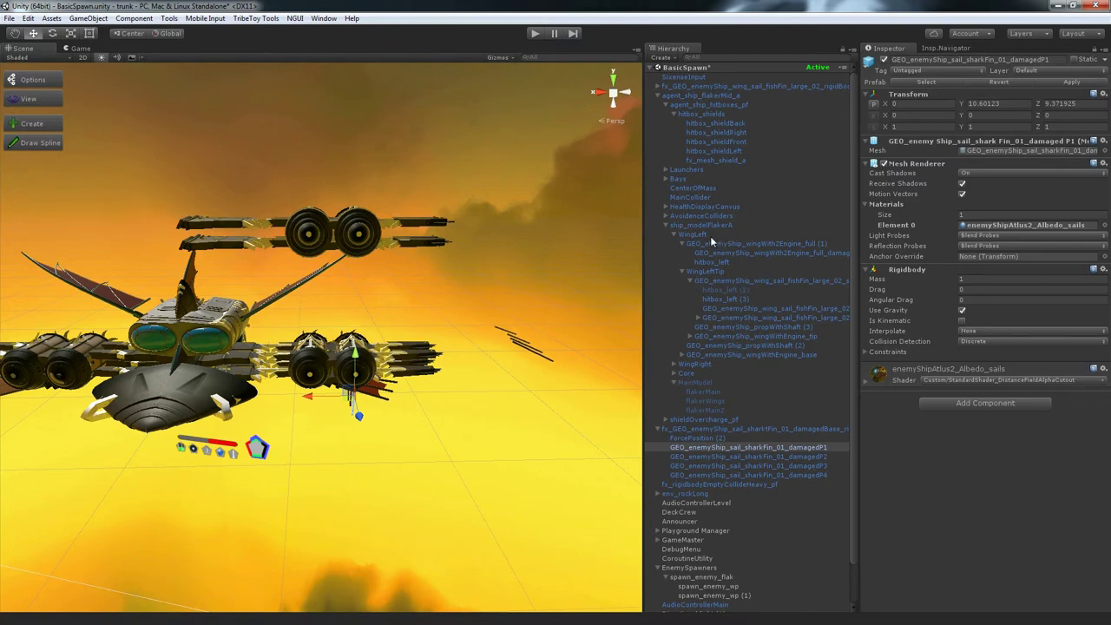
alt+drag(402, 426, 375, 370)
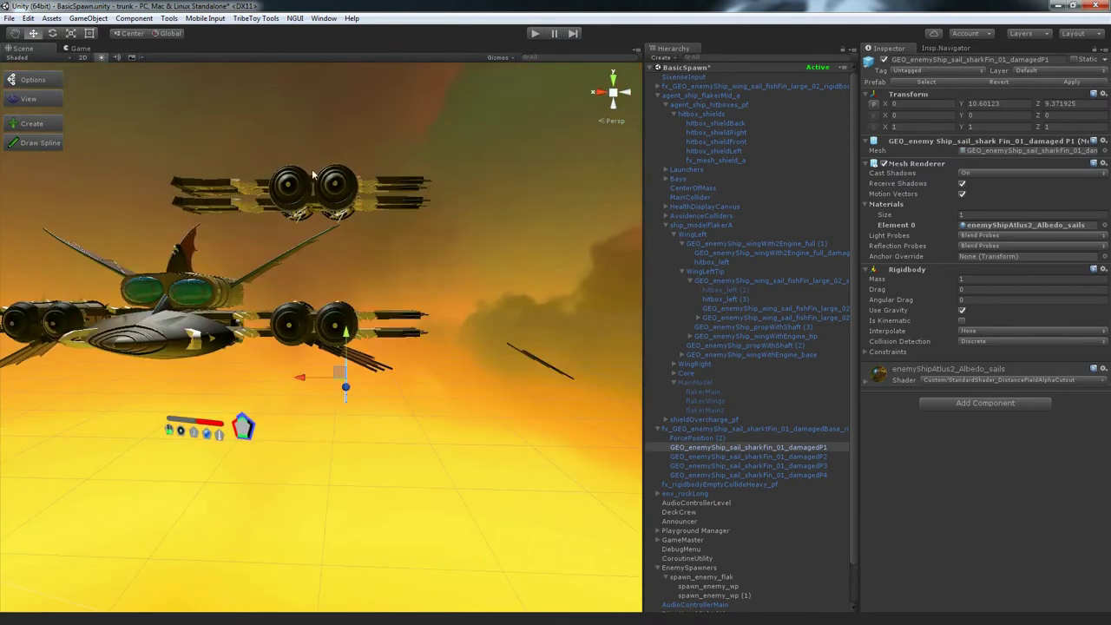
scroll(404, 284, up, 3)
alt+drag(329, 259, 341, 302)
scroll(214, 352, up, 3)
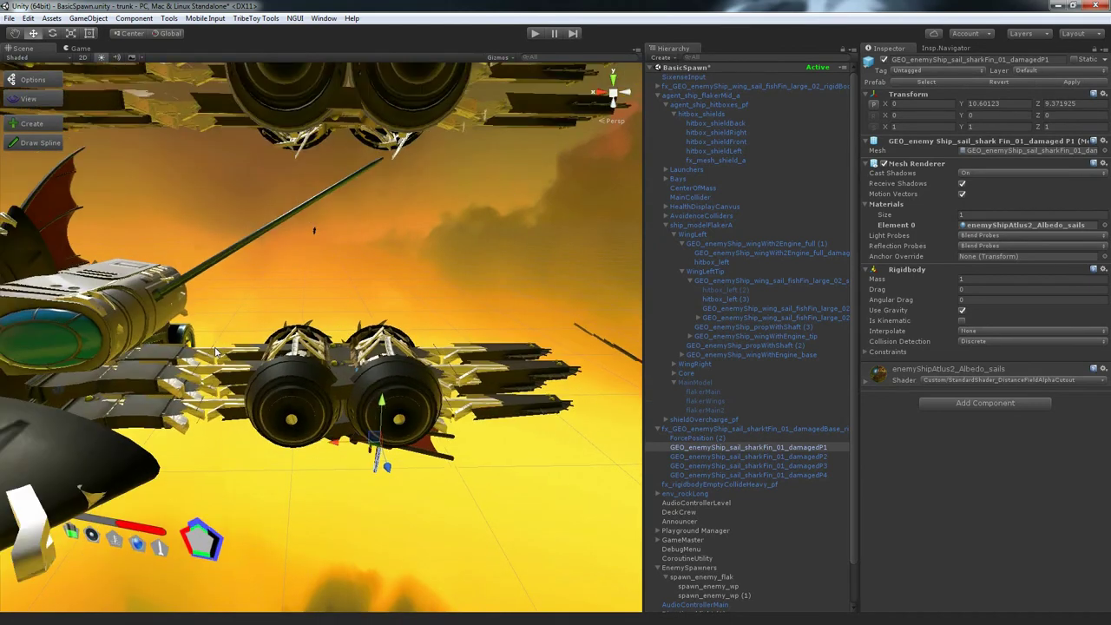
scroll(216, 352, down, 3)
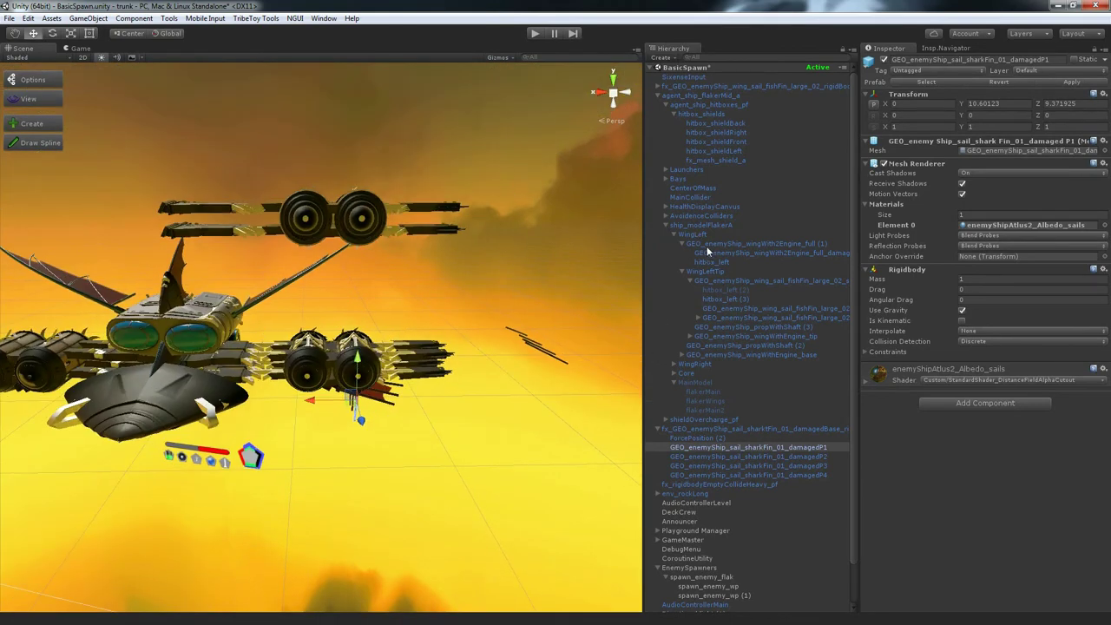
scroll(379, 250, up, 3)
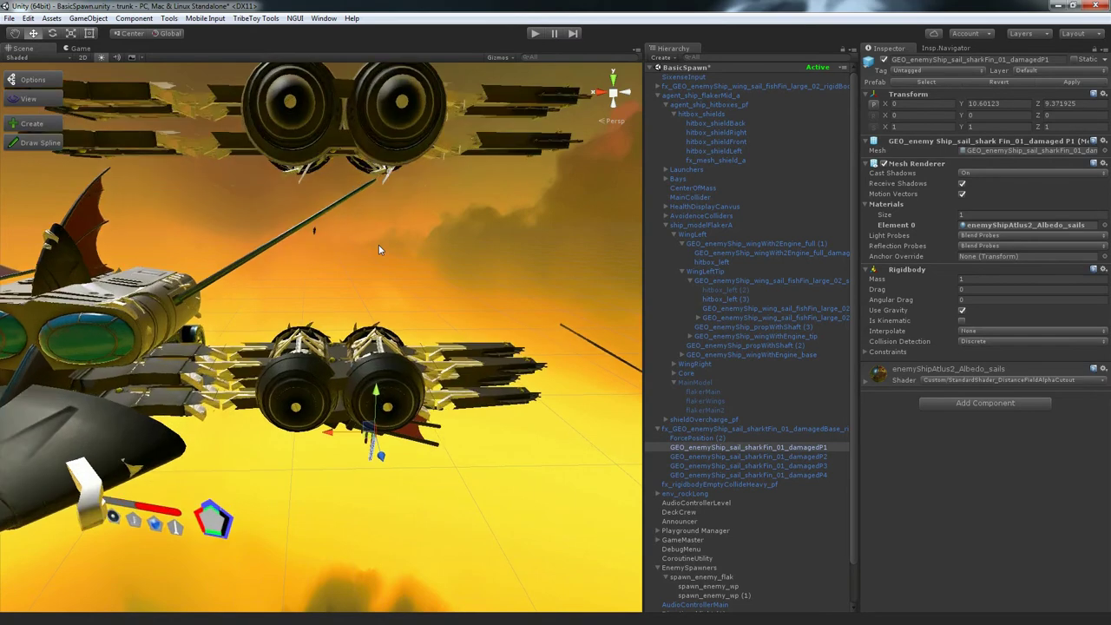
scroll(379, 250, down, 3)
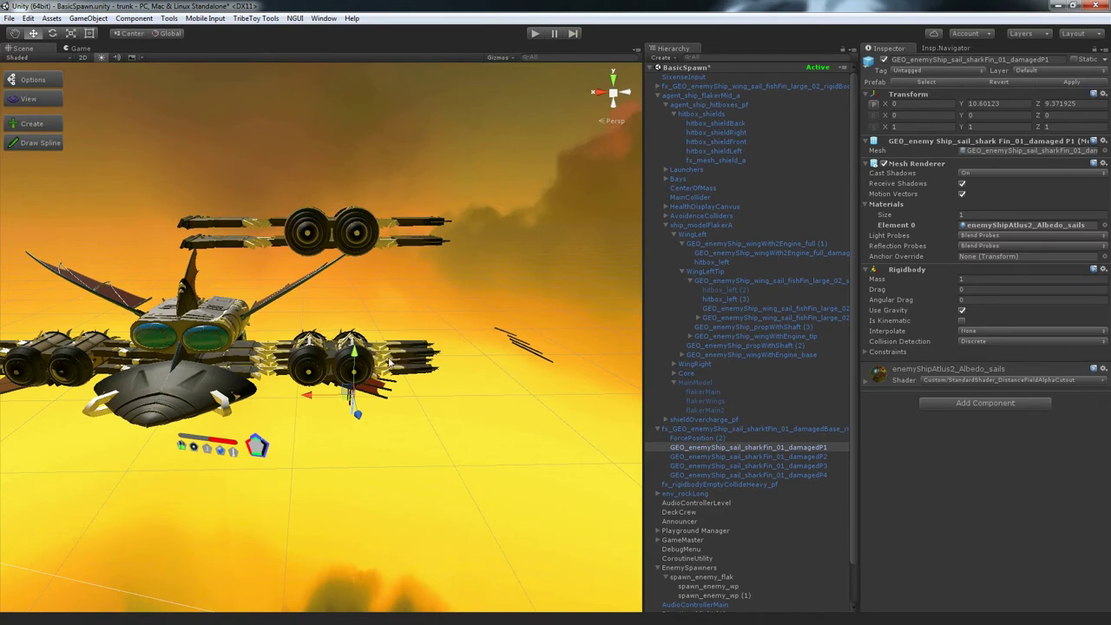
alt+drag(417, 343, 412, 367)
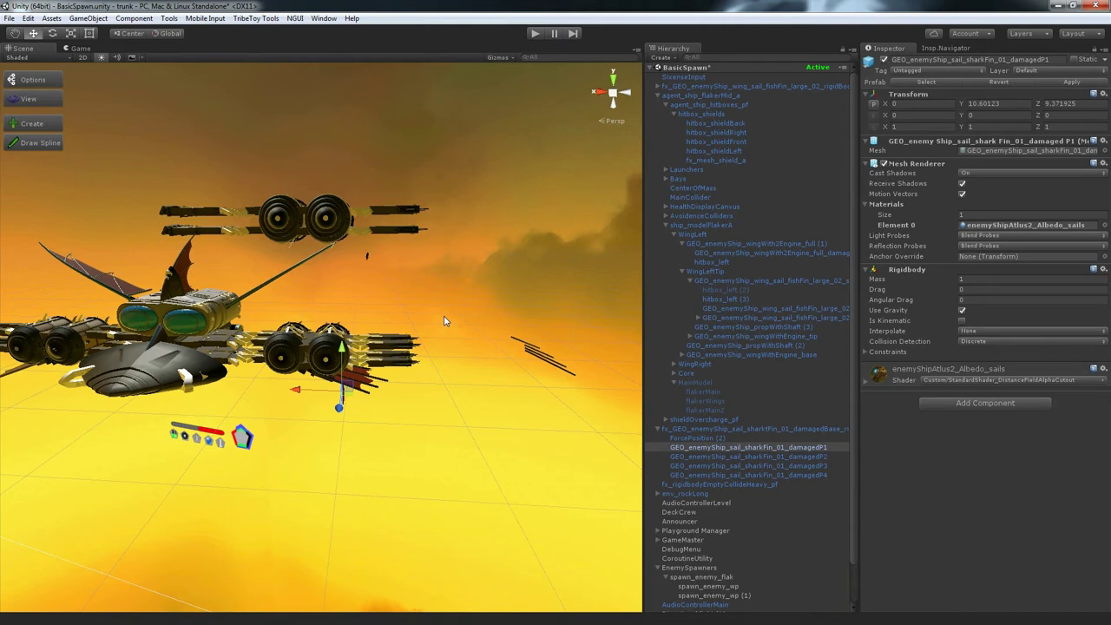
Step: Select WingLeftTip and review its extent and Destructable Breakable Part settings
click(714, 273)
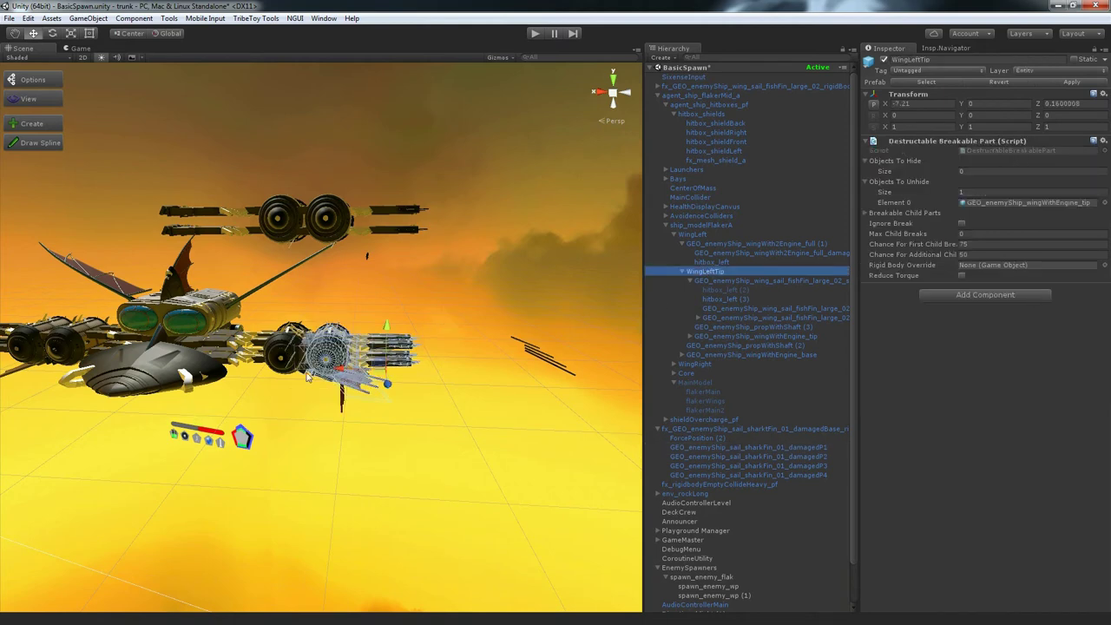
scroll(309, 375, up, 8)
scroll(346, 171, down, 6)
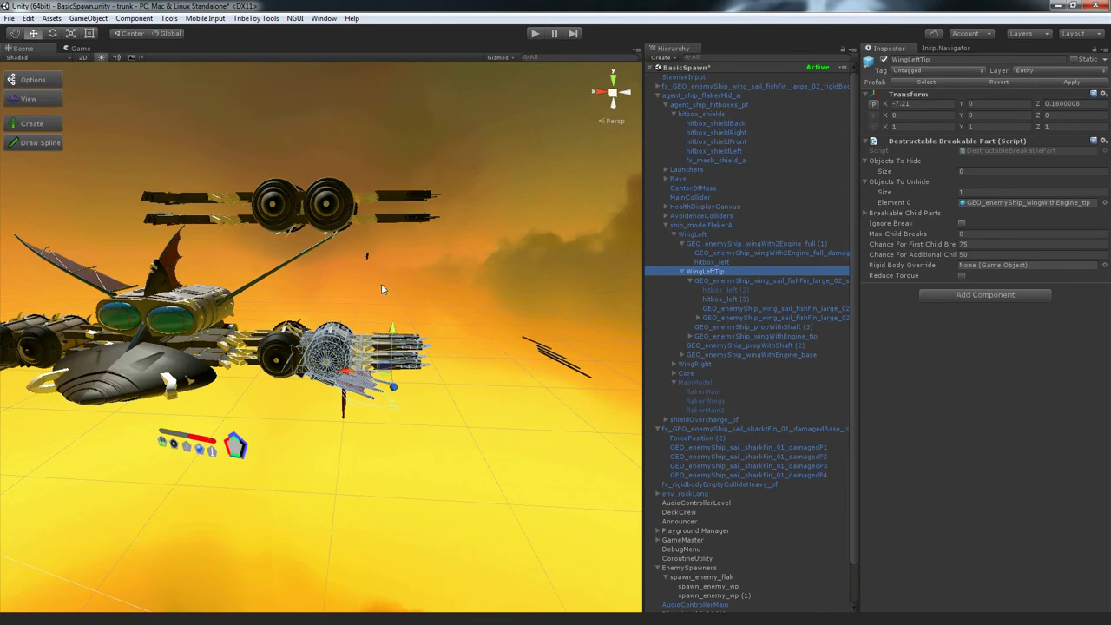
Step: Compare the full wing mesh GEO_enemyShip_wingWith2Engine_full (1) with the separate inner mesh GEO_enemyShip_wingWithEngine_tip
click(328, 202)
click(363, 355)
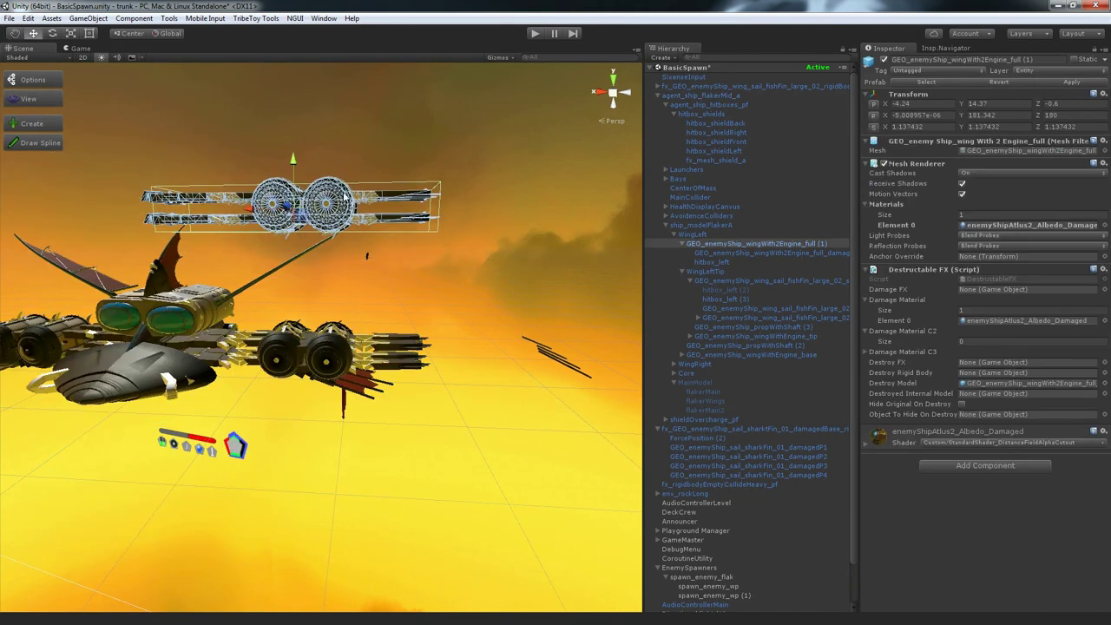
click(363, 354)
click(363, 355)
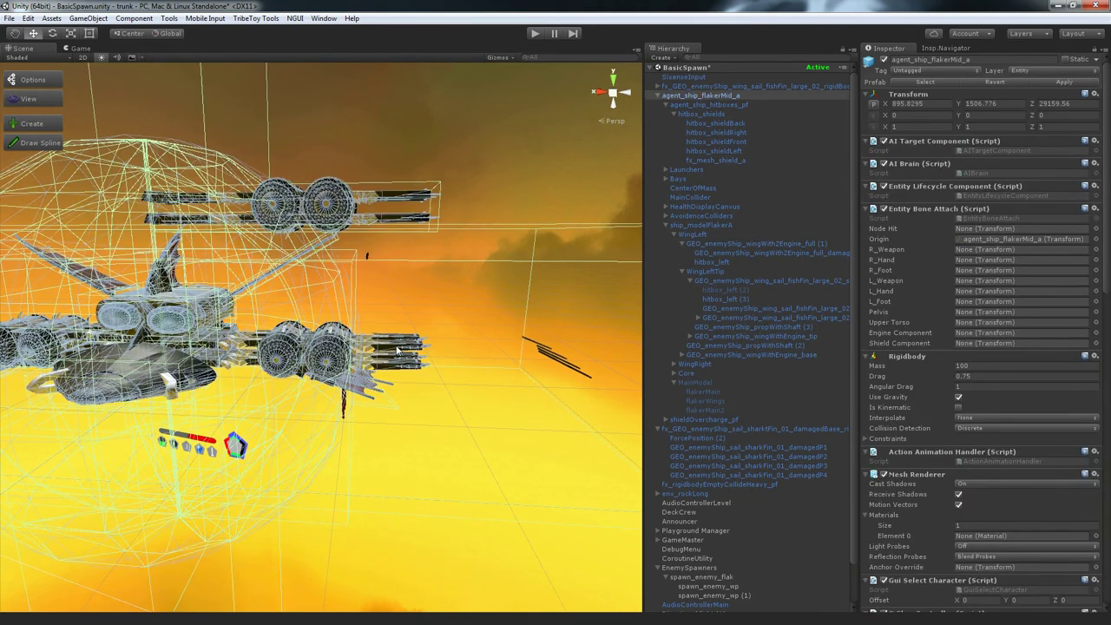
click(363, 355)
click(398, 344)
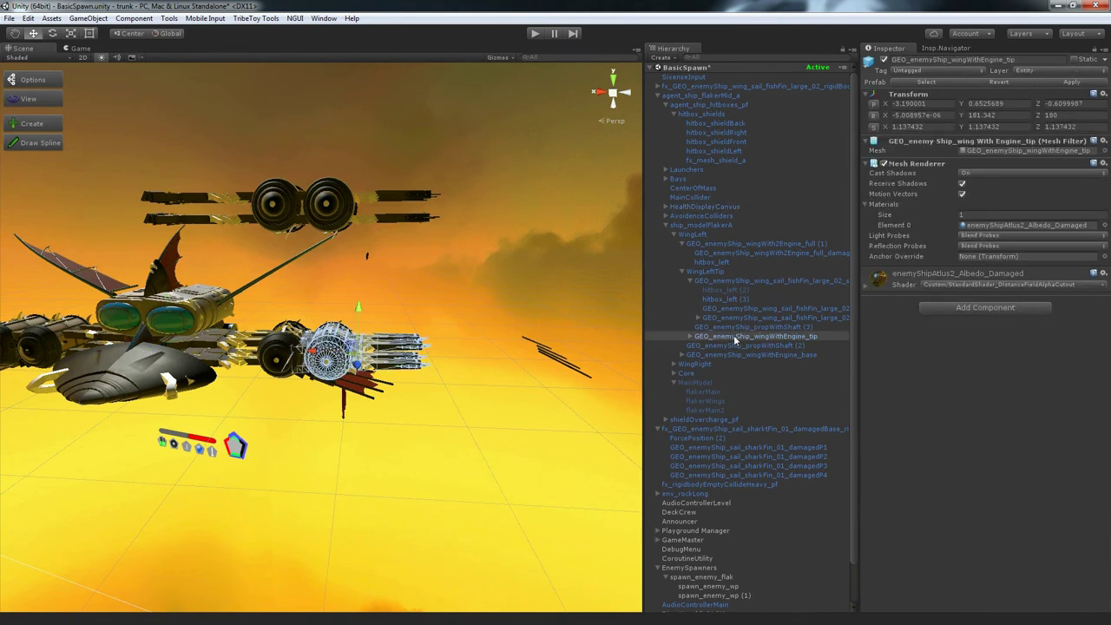
Step: Inspect WingLeftTip's child parts one by one: the split sail, its damaged model, propWithShaft (3) and wingWithEngine_tip
click(717, 281)
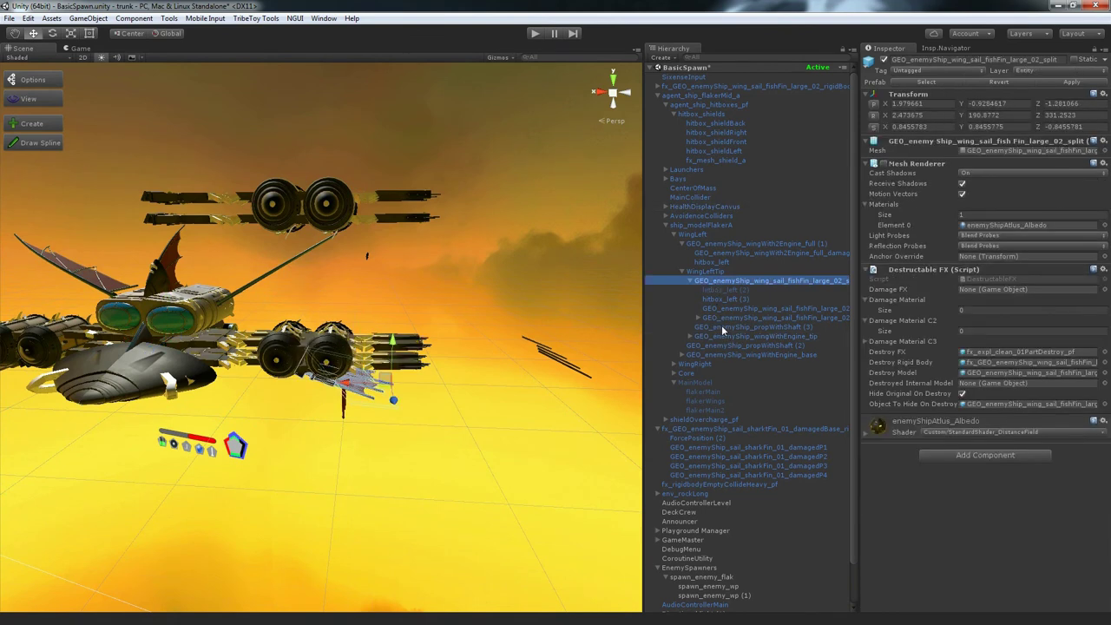
click(721, 317)
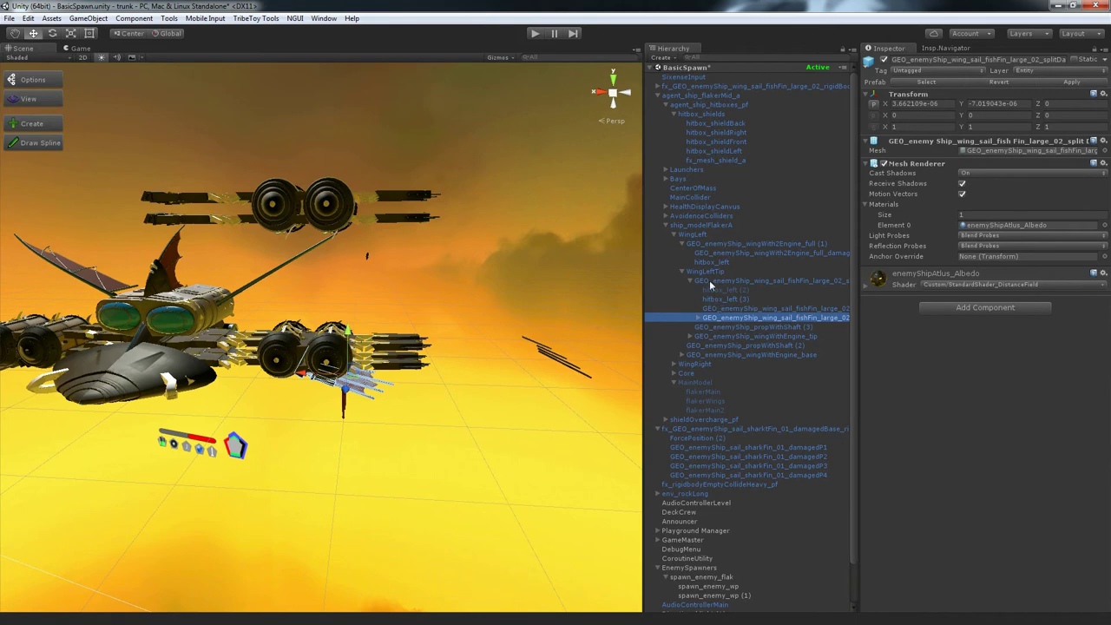
click(710, 281)
click(720, 326)
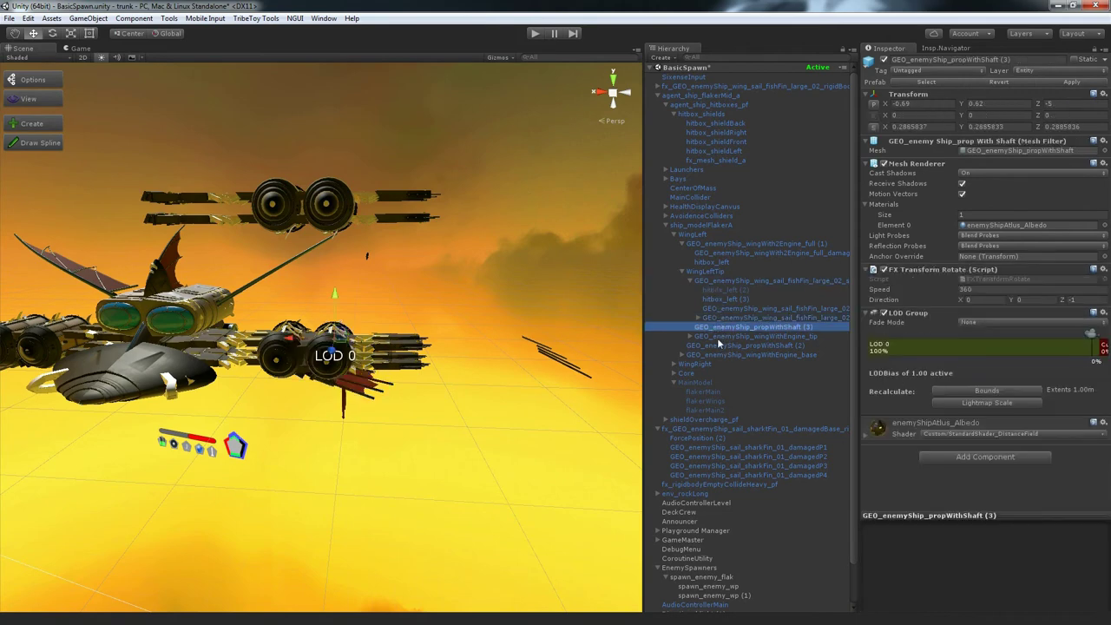
click(719, 336)
drag(363, 307, 387, 359)
Step: Raise GEO_enemyShip_wingWith2Engine_full (1) above the ship to a Y position of 19.05
click(405, 200)
click(405, 200)
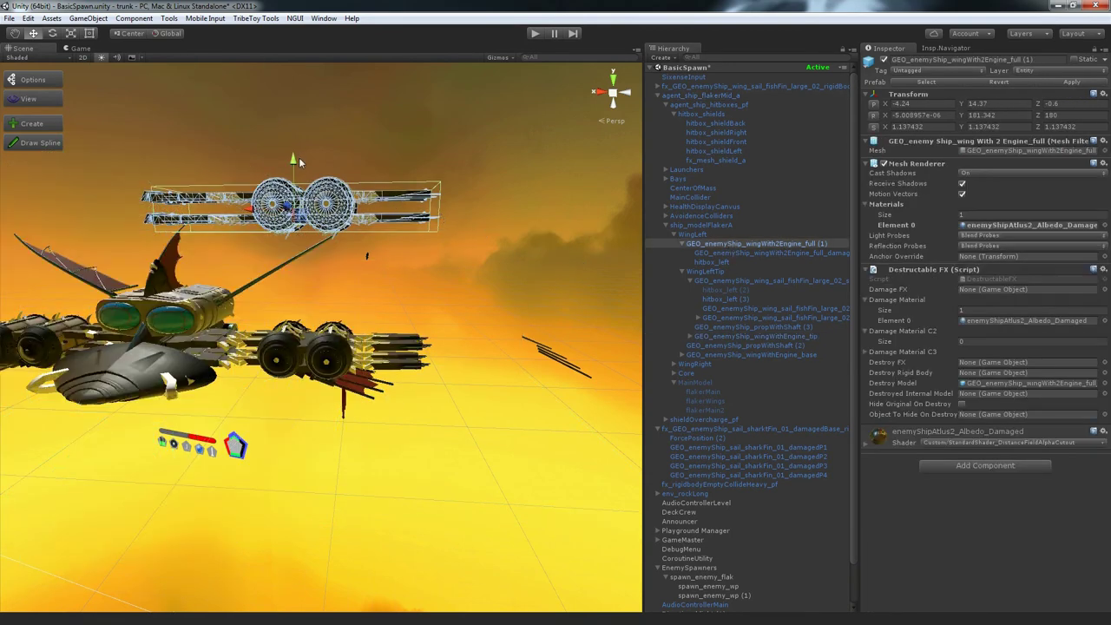
drag(298, 157, 298, 116)
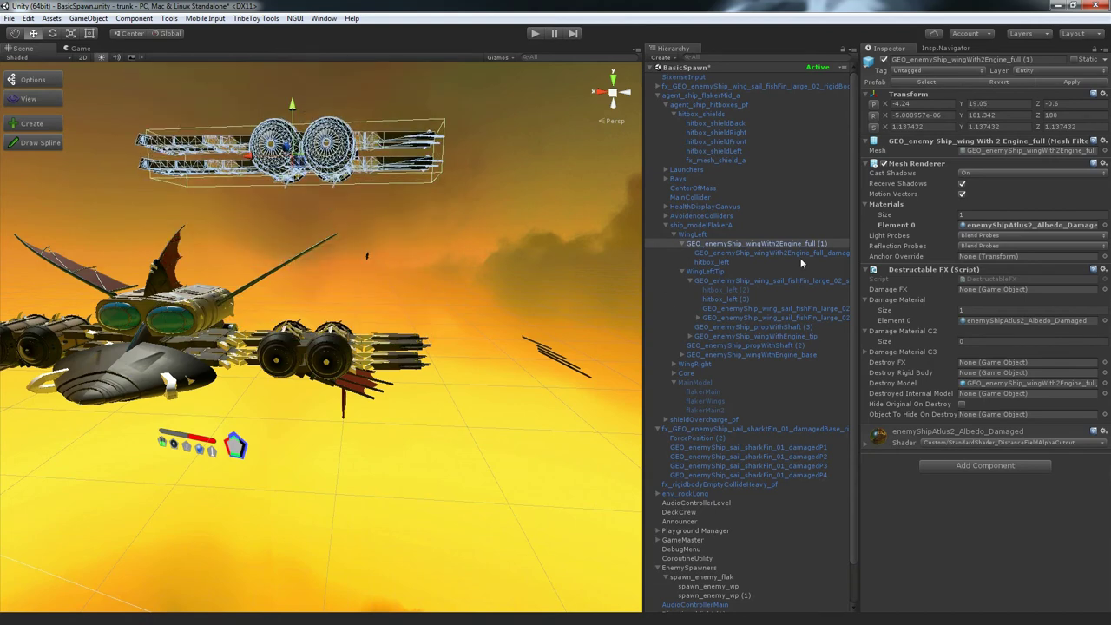
Step: Deactivate the raised full wing mesh GEO_enemyShip_wingWith2Engine_full (1)
click(759, 282)
click(744, 246)
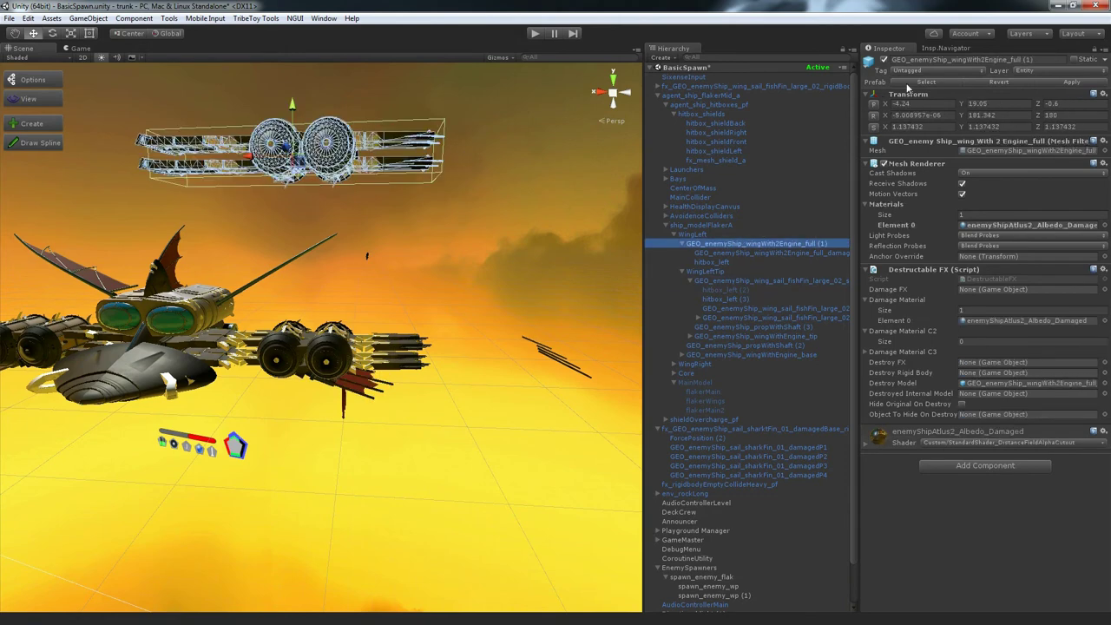
click(883, 59)
Step: Move WingLeftTip up and away from the ship to about X -13.52, Y 8.4
click(749, 281)
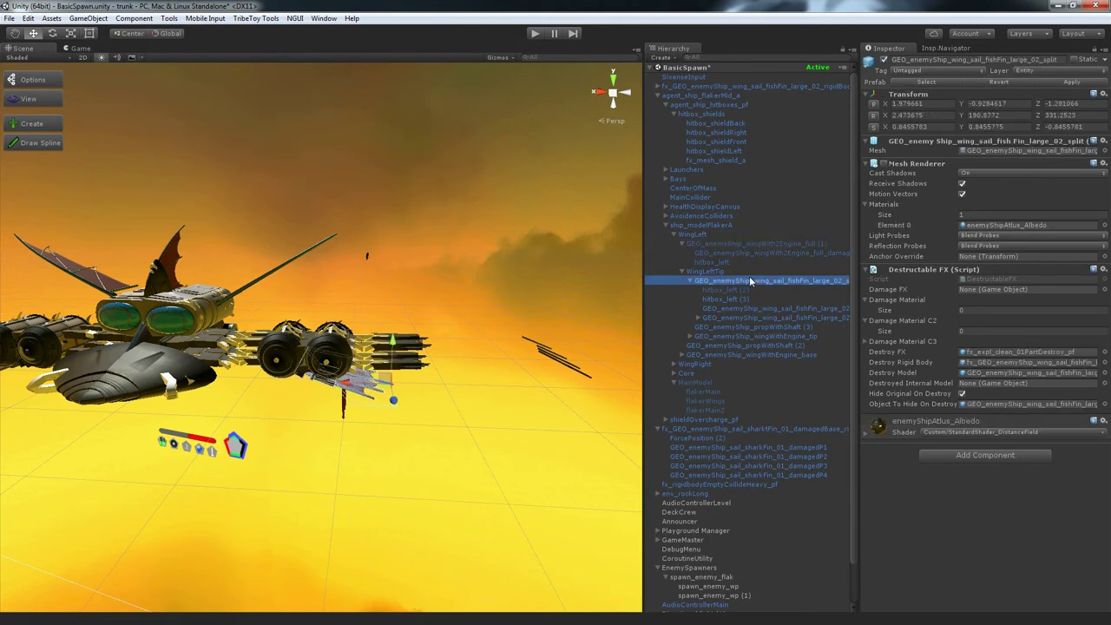
click(707, 272)
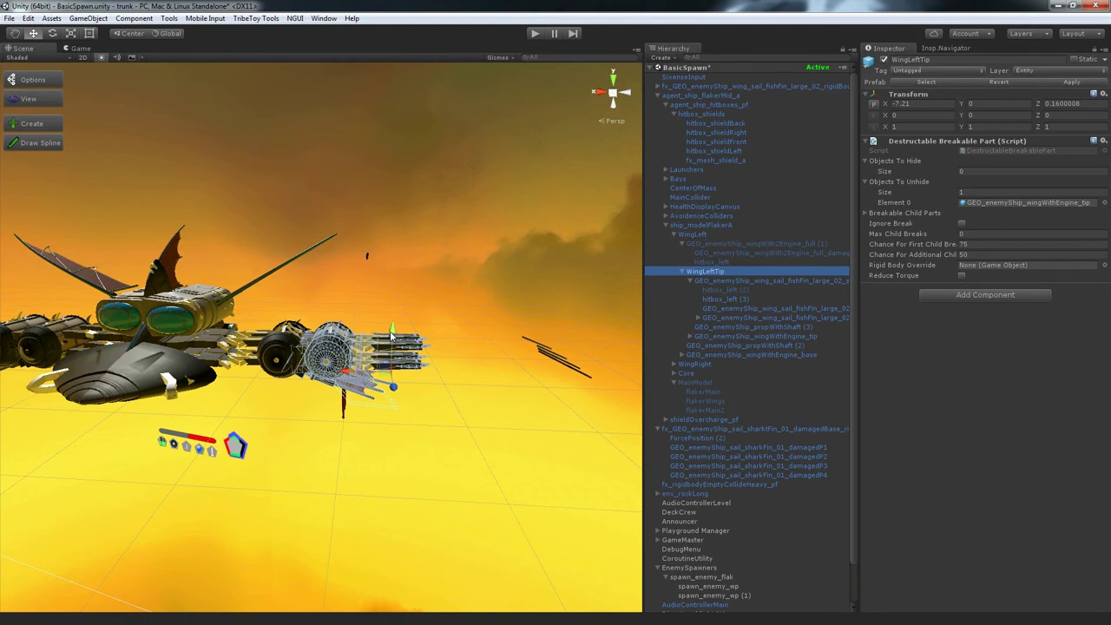
drag(390, 336, 425, 306)
Step: Inspect the Destructable Rigid Body settings of the fishFin sail debris and the Rigidbody settings of fx_rigidbodyEmptyCollideHeavy_pf
click(740, 87)
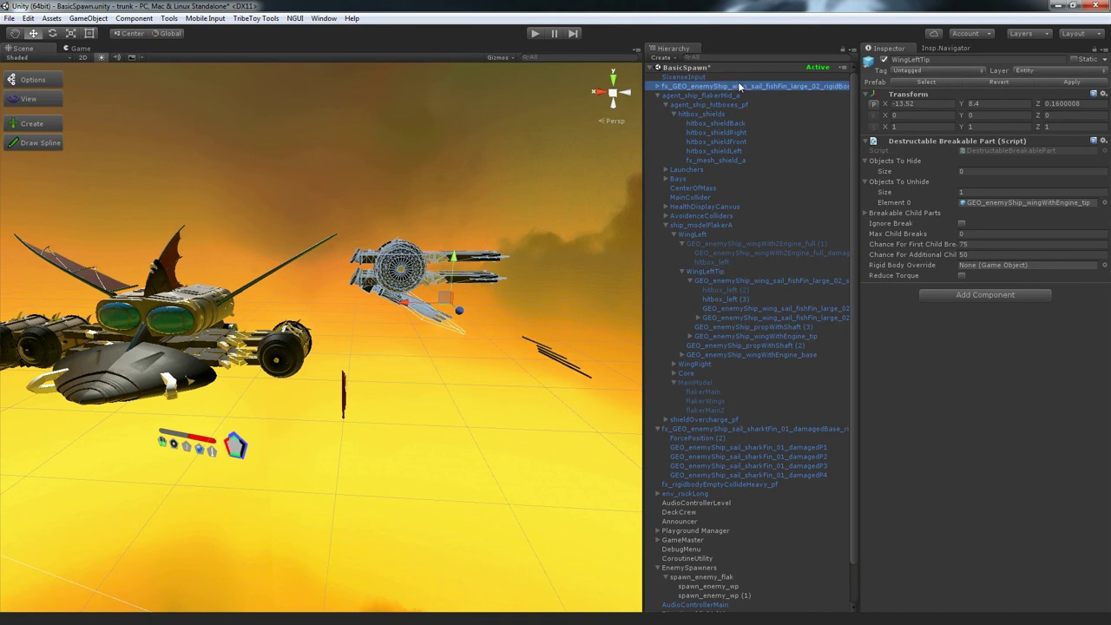
scroll(464, 311, down, 3)
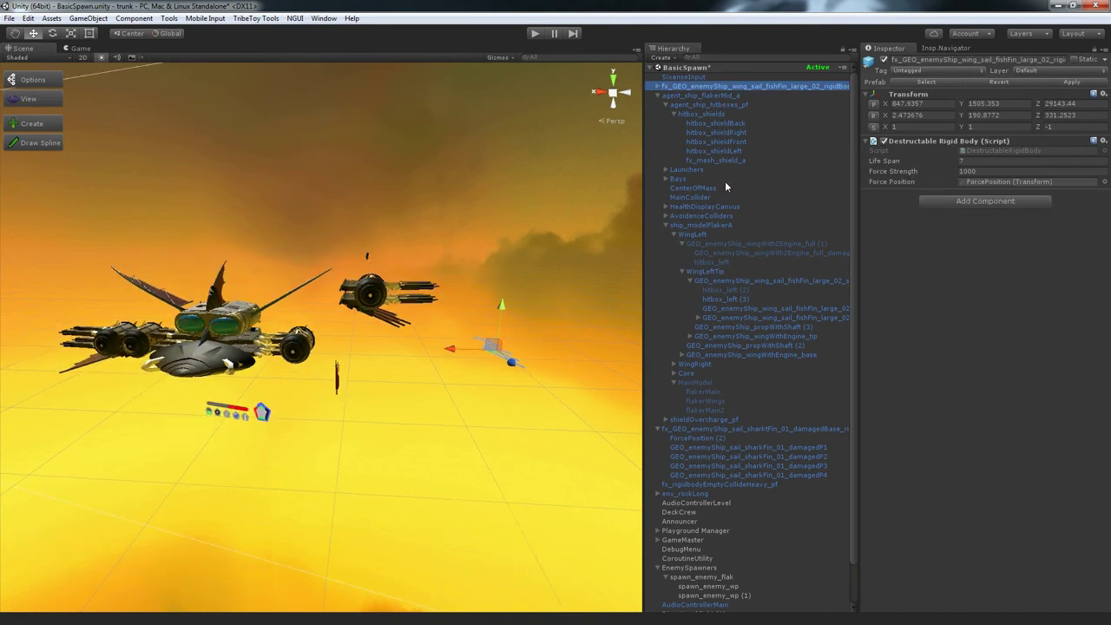
scroll(771, 287, down, 2)
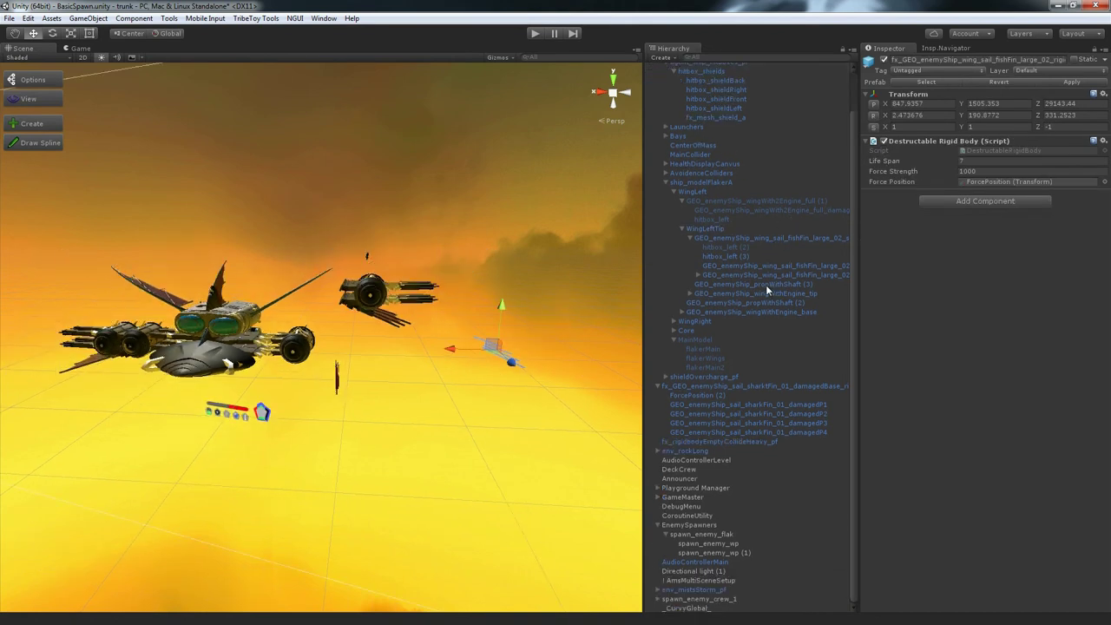
scroll(764, 289, up, 2)
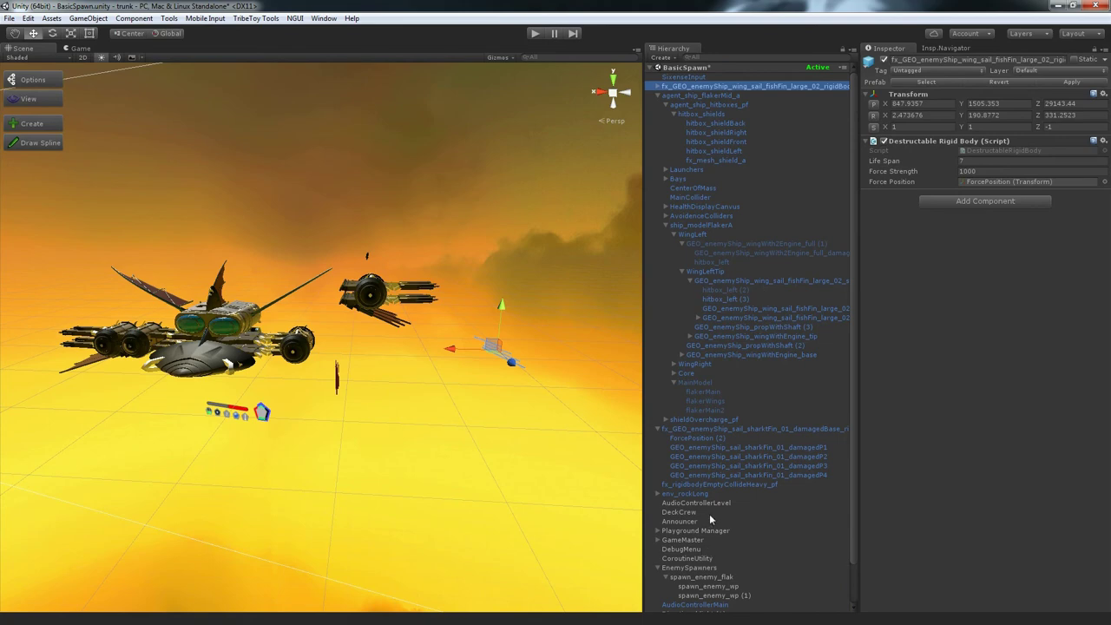
scroll(710, 514, down, 2)
click(724, 442)
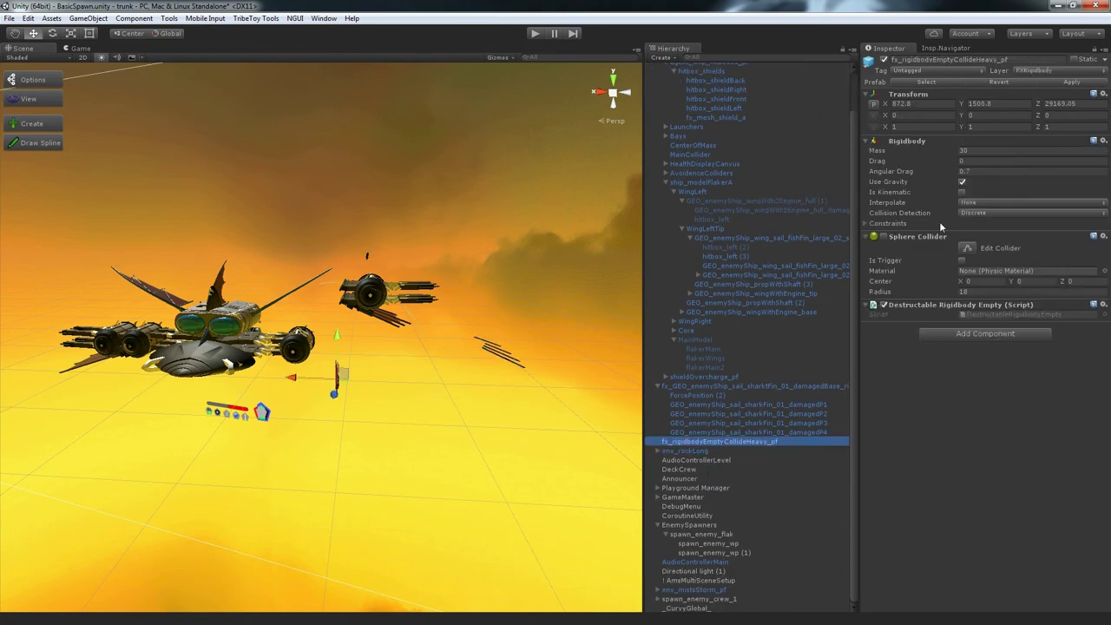
Step: Move fx_rigidbodyEmptyCollideHeavy_pf onto the detached wing tip, at about X 865.82, Y 1516.4
alt+drag(503, 466, 434, 441)
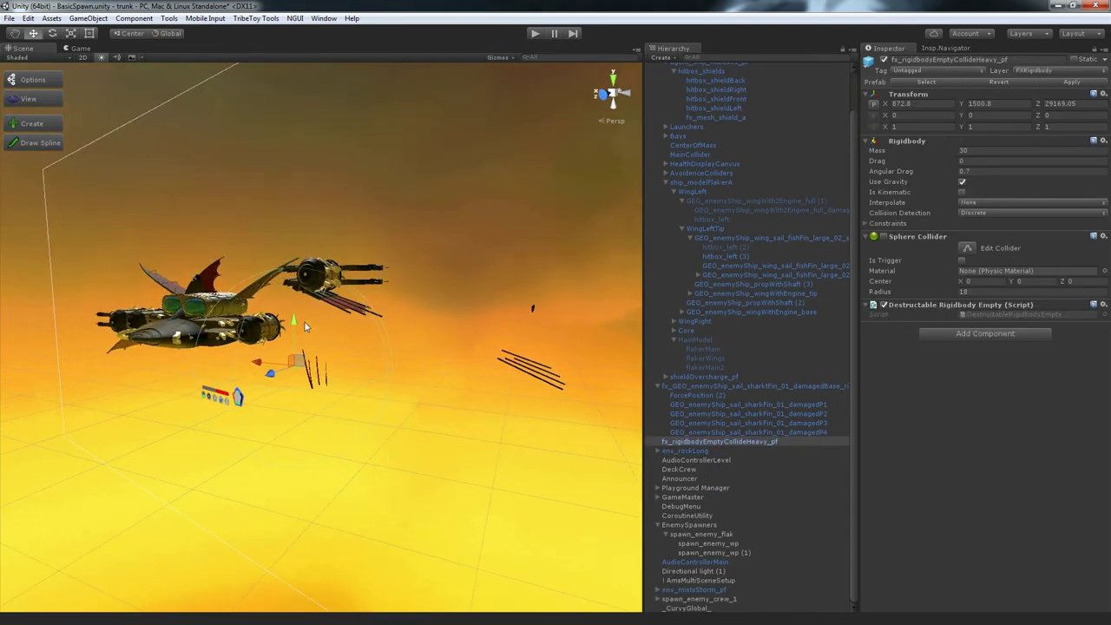
drag(293, 324, 281, 205)
alt+drag(258, 301, 347, 363)
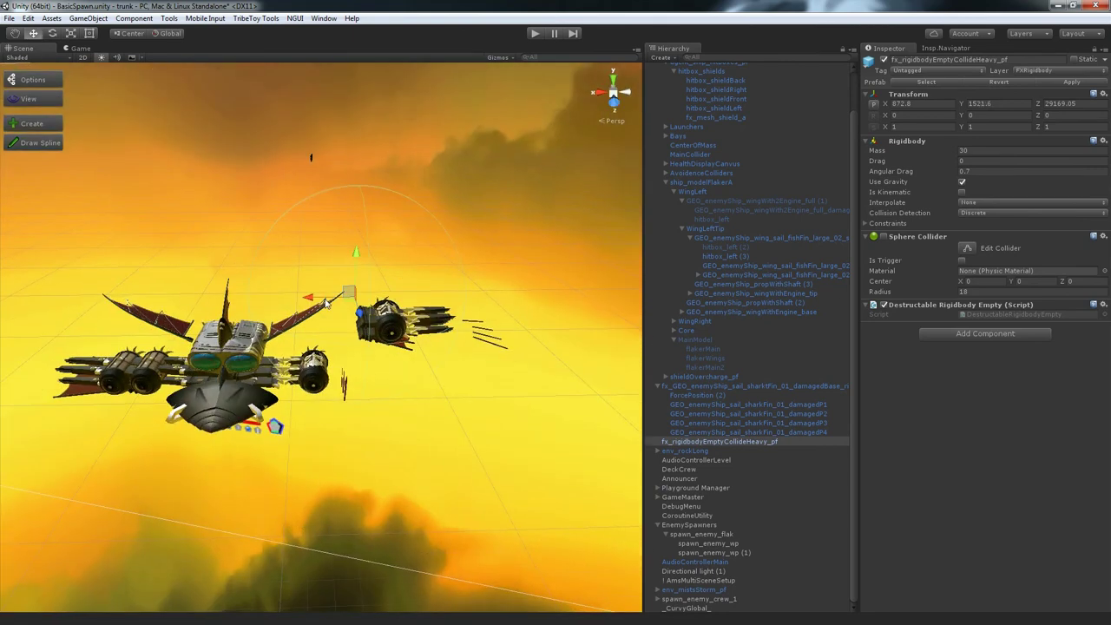
click(361, 302)
key(ctrl+z)
drag(322, 299, 363, 300)
drag(401, 261, 398, 293)
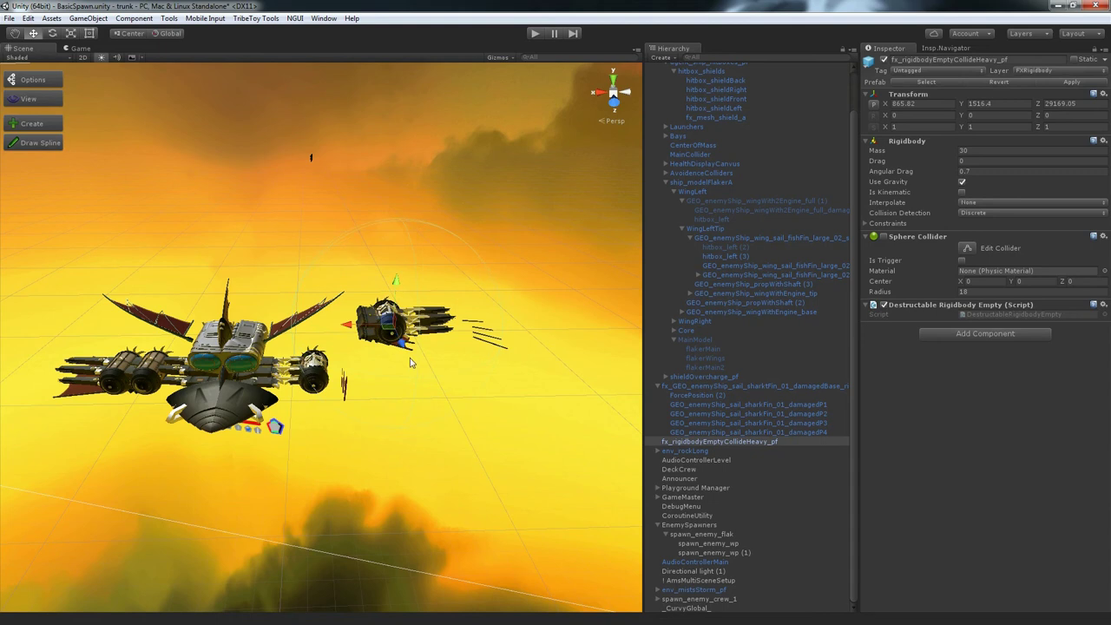
Step: Select the split fishFin sail under WingLeftTip and examine the detached tip, the remaining wing base and the intact opposite wing
click(289, 368)
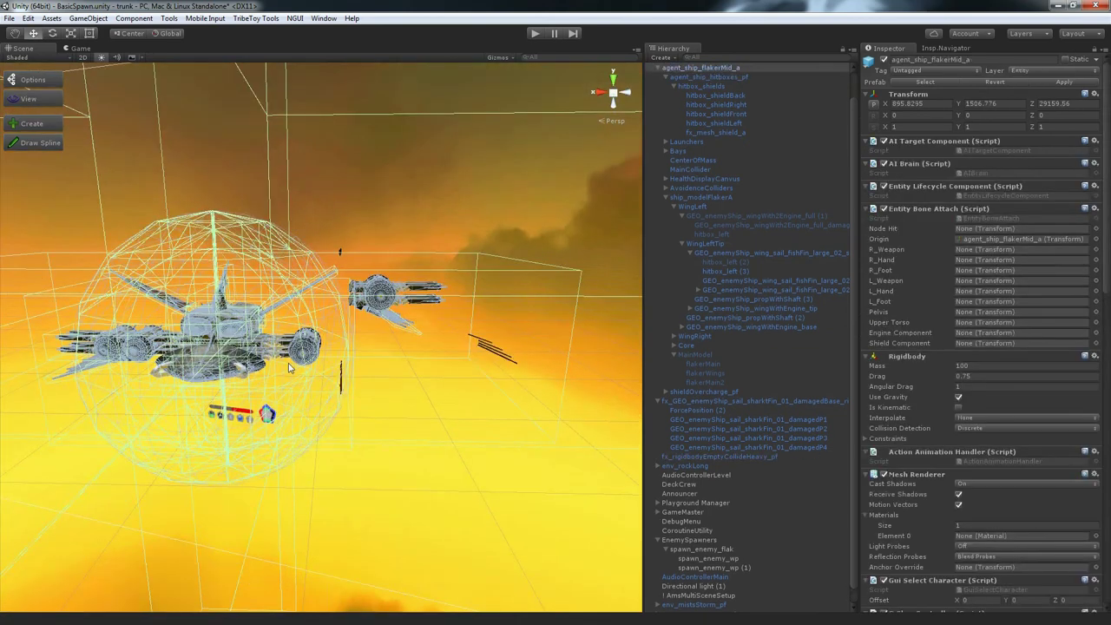
scroll(289, 365, up, 4)
click(743, 252)
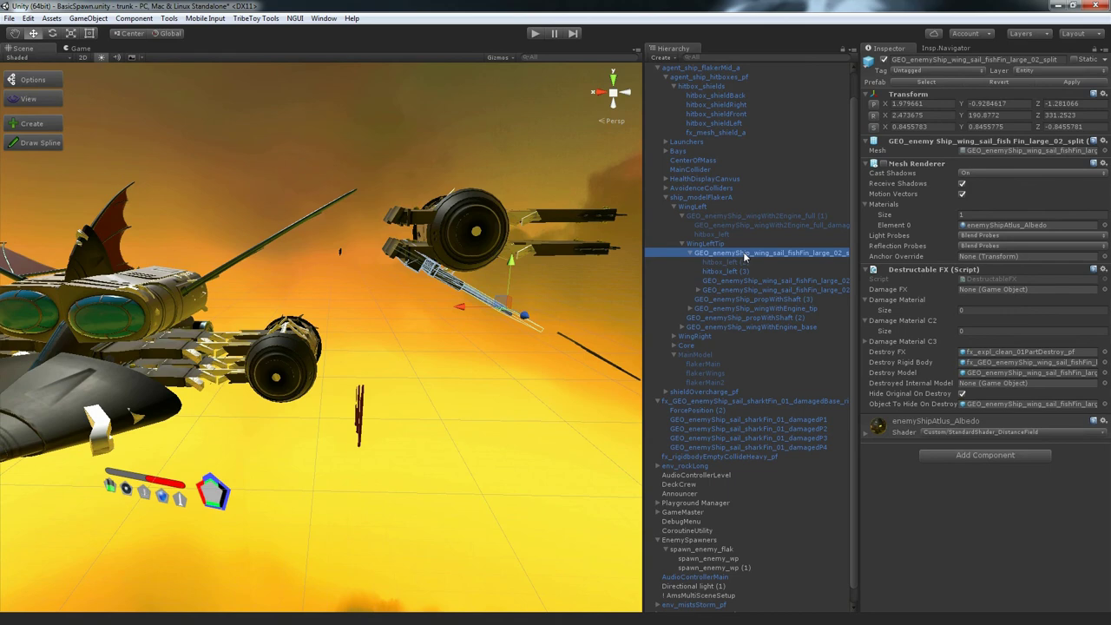
scroll(431, 328, down, 8)
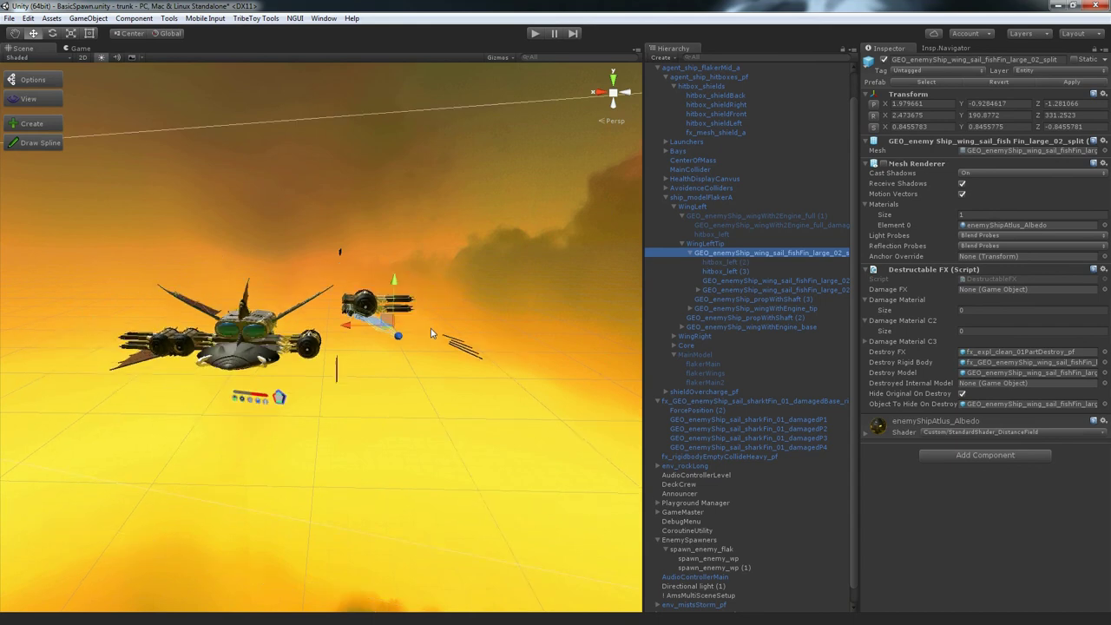
scroll(292, 410, up, 3)
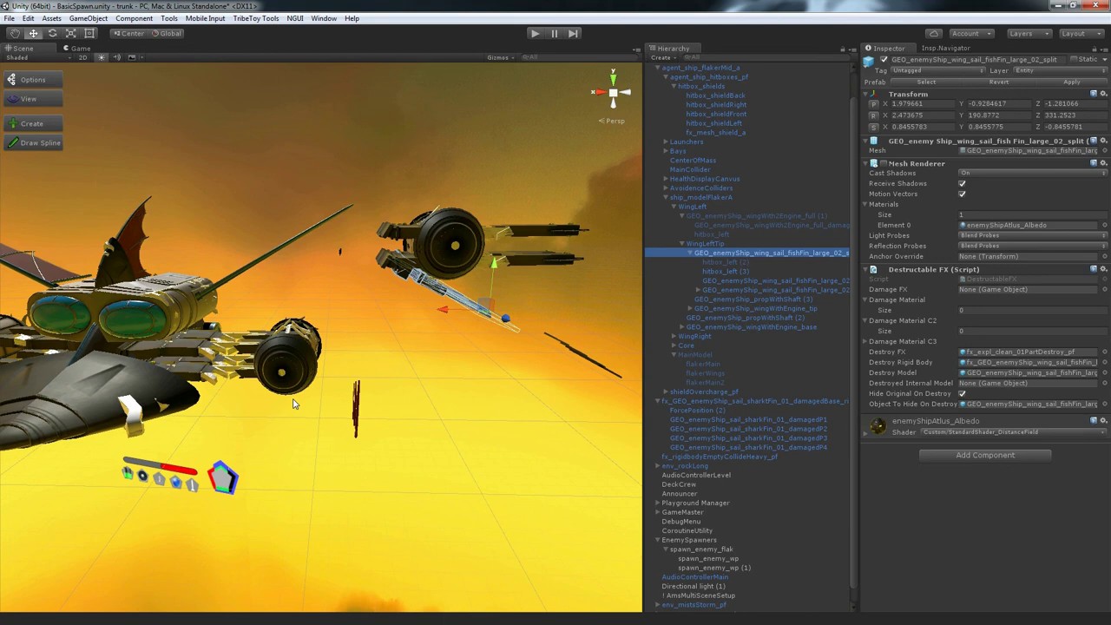
alt+drag(292, 403, 303, 484)
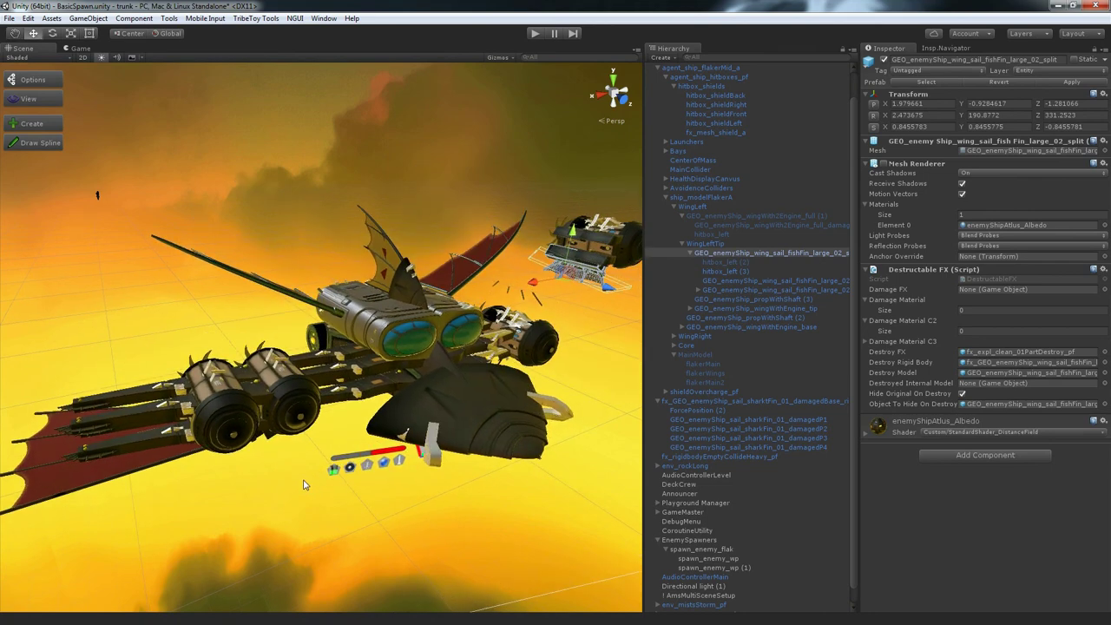